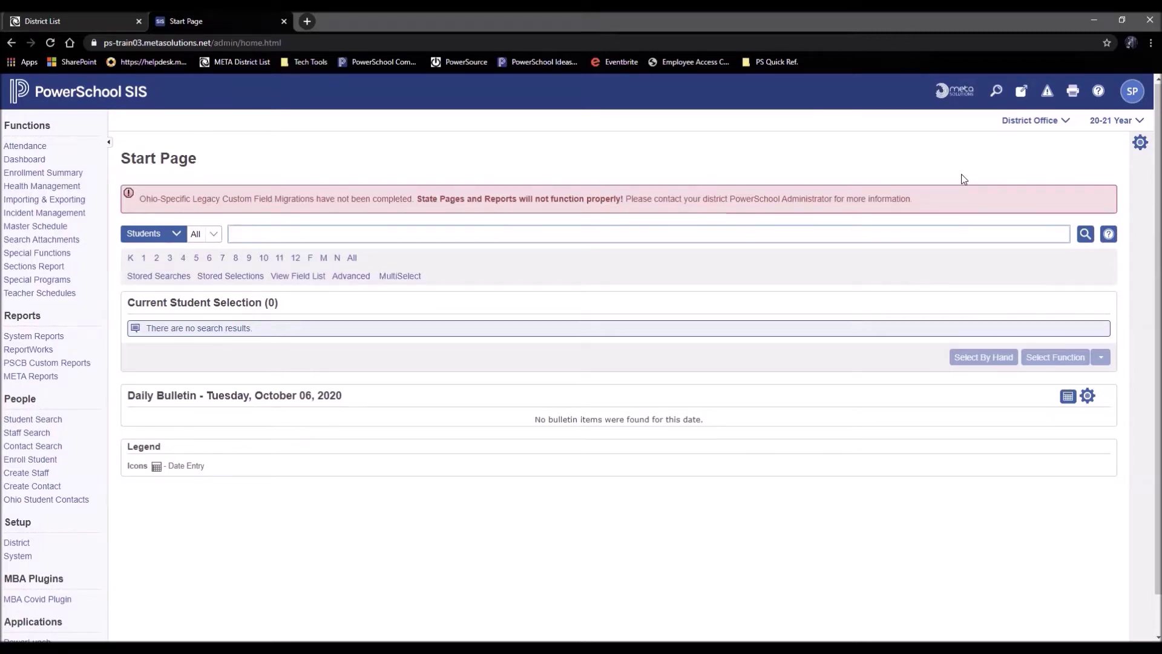
Switch the active school to Scheduling High School 1 and open its Parent Portal Settings in the school setup
{"action": "left_click", "coordinate": [1037, 120]}
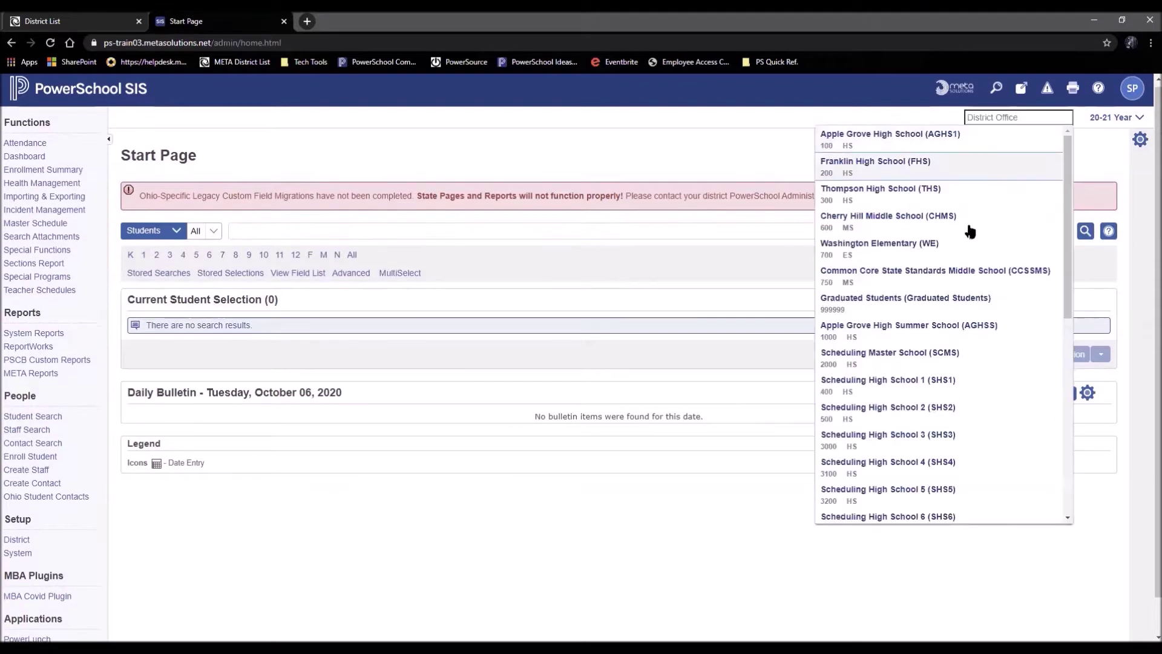
{"action": "left_click", "coordinate": [927, 380]}
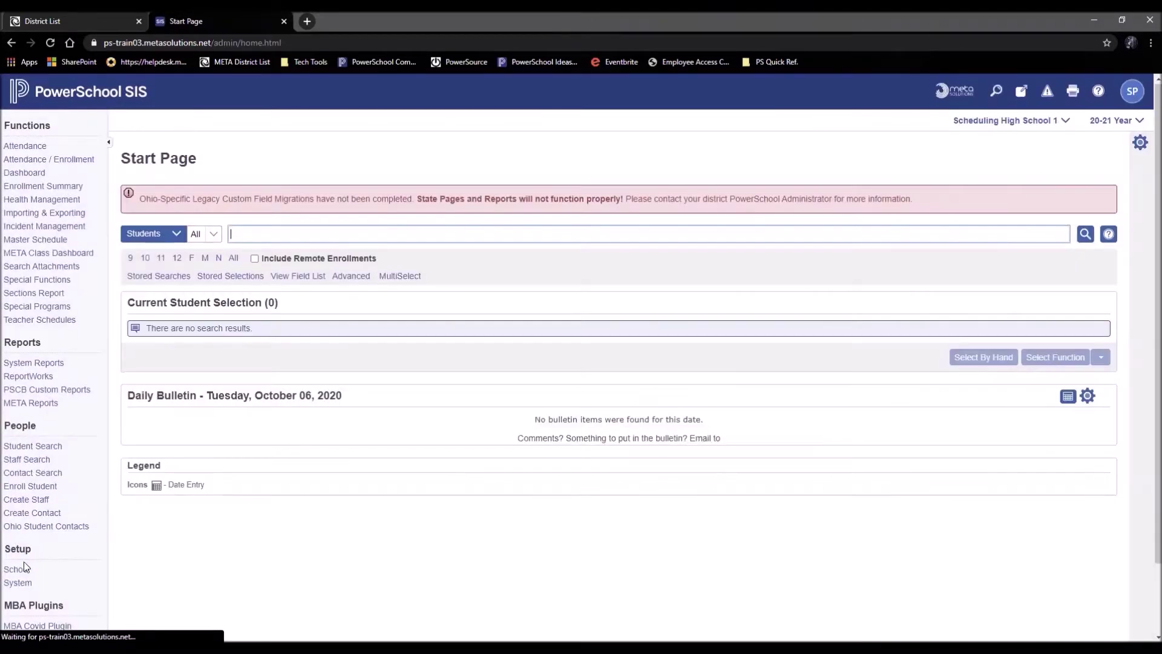
{"action": "left_click", "coordinate": [17, 575]}
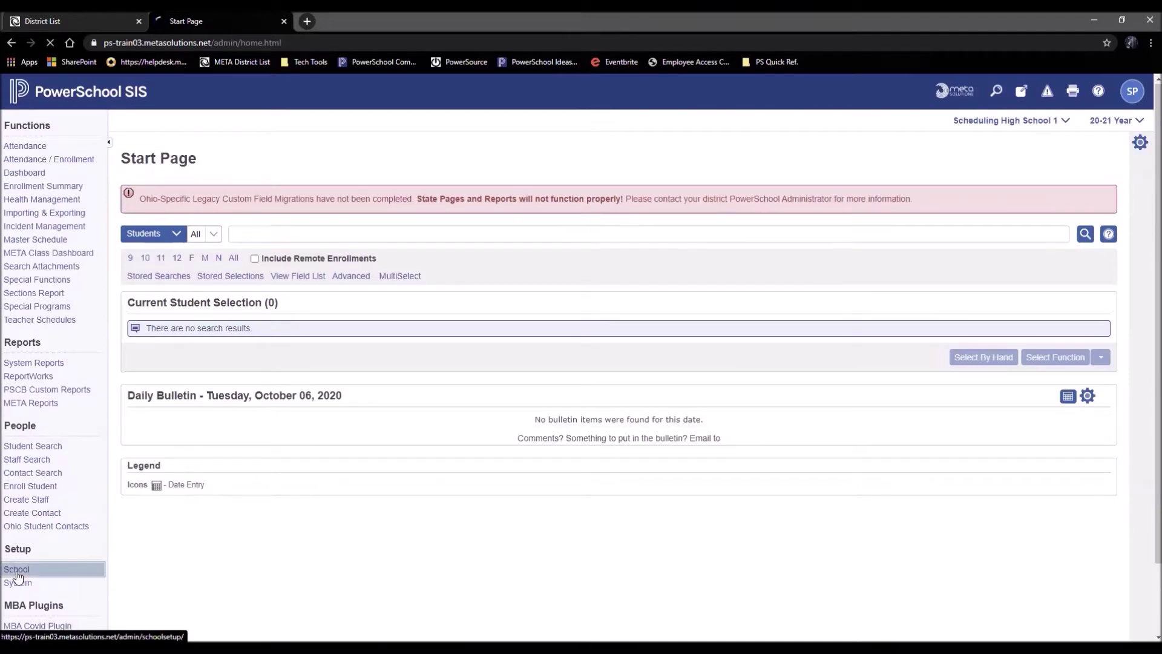
{"action": "scroll", "coordinate": [250, 545], "scroll_direction": "down", "scroll_amount": 2}
{"action": "scroll", "coordinate": [250, 548], "scroll_direction": "down", "scroll_amount": 1}
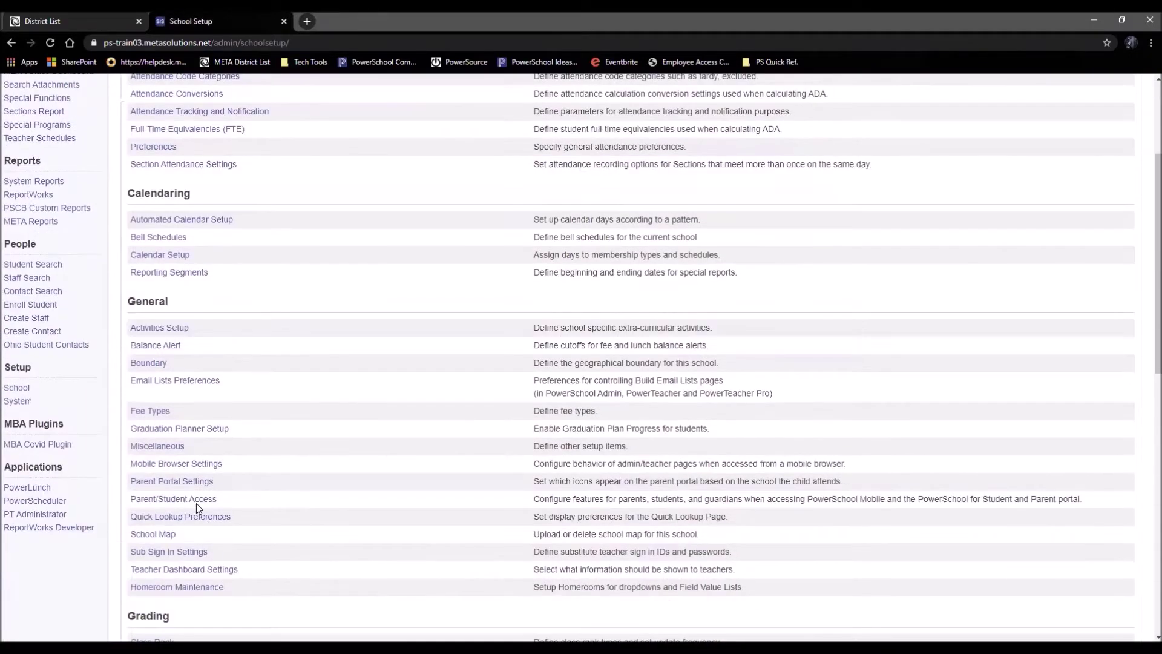
{"action": "left_click", "coordinate": [189, 486]}
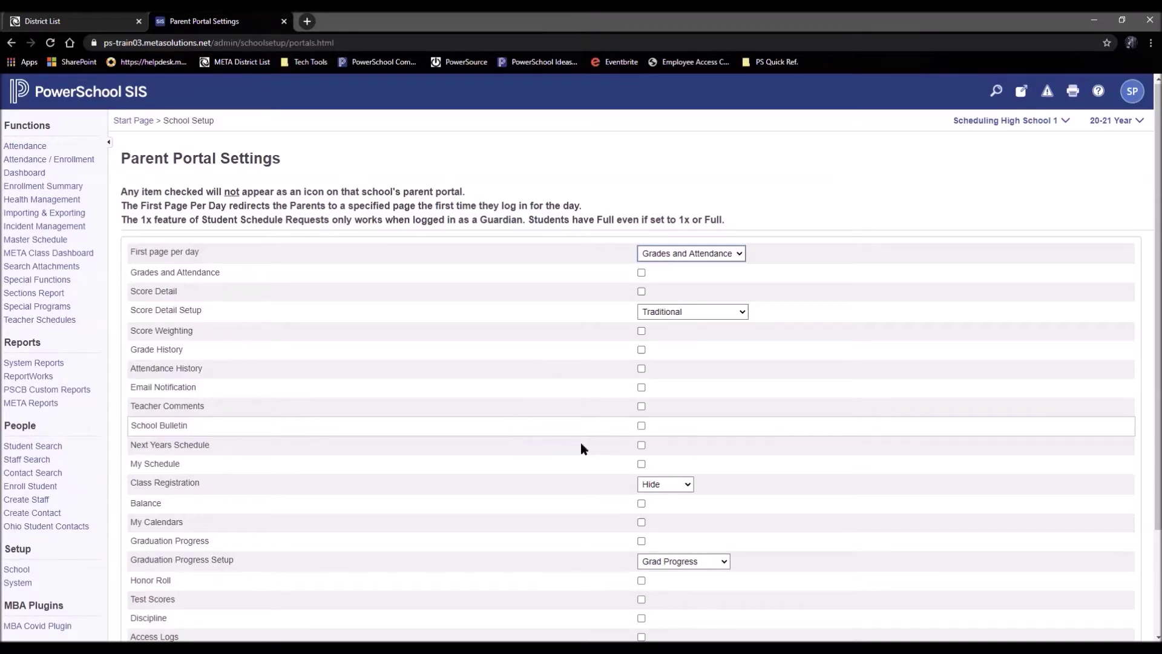
Hide Next Years Schedule from the parent portal and review the Class Registration options, leaving it on Hide
{"action": "left_click", "coordinate": [642, 446]}
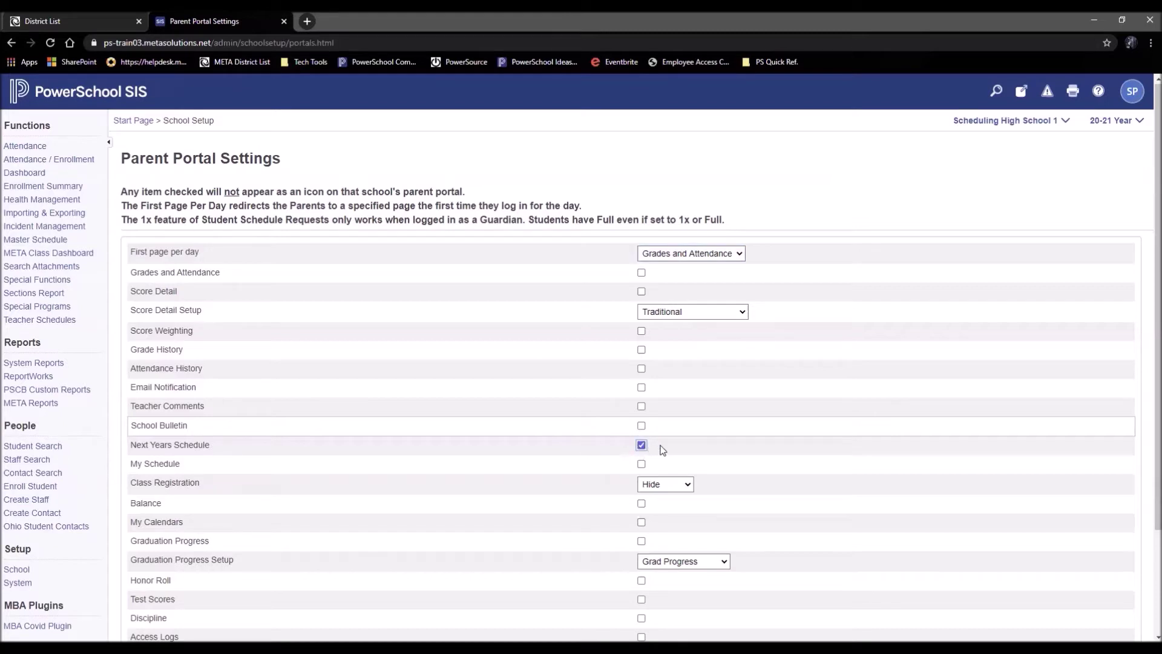
{"action": "left_click_drag", "start_coordinate": [132, 446], "coordinate": [246, 448]}
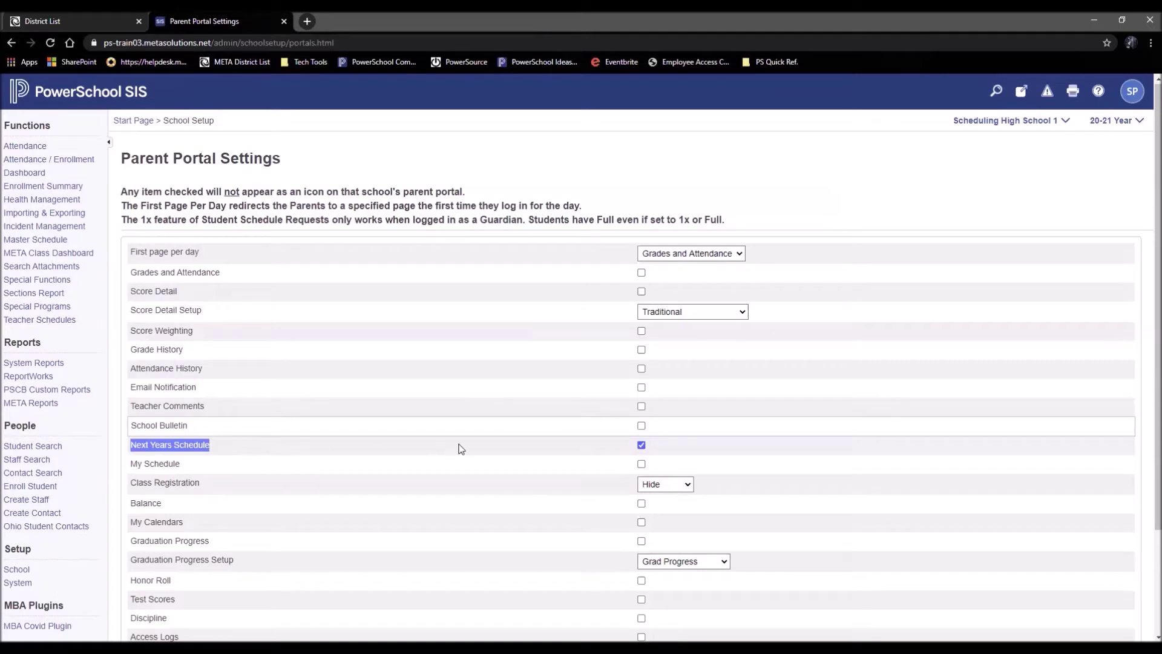
{"action": "left_click", "coordinate": [687, 457]}
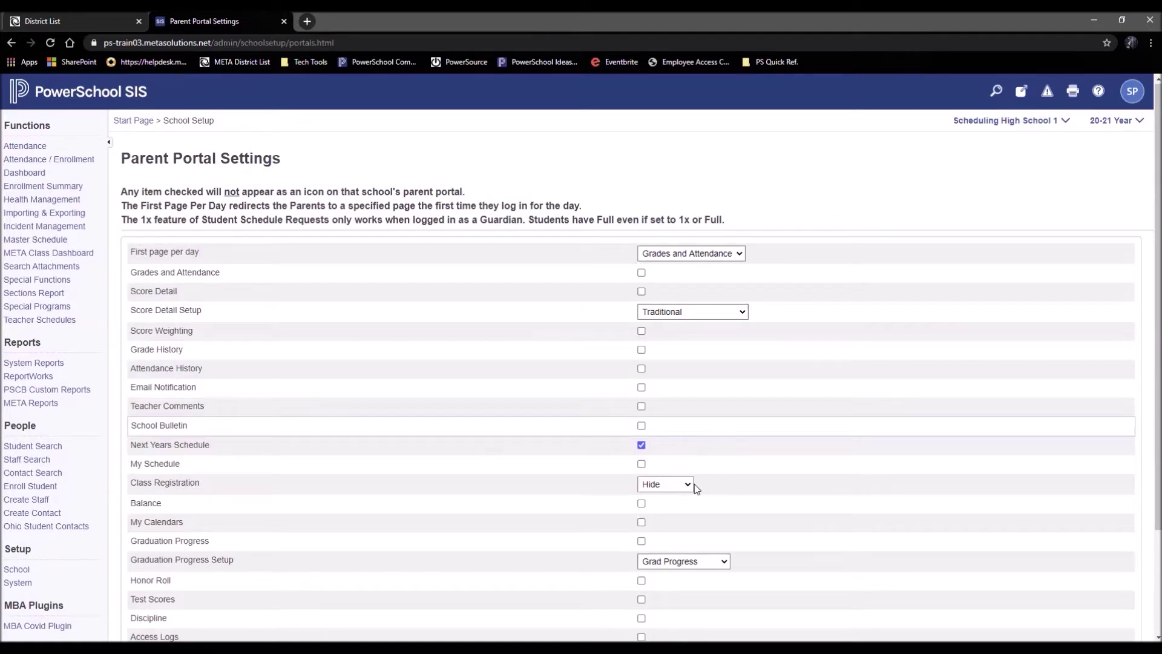
{"action": "left_click", "coordinate": [692, 484]}
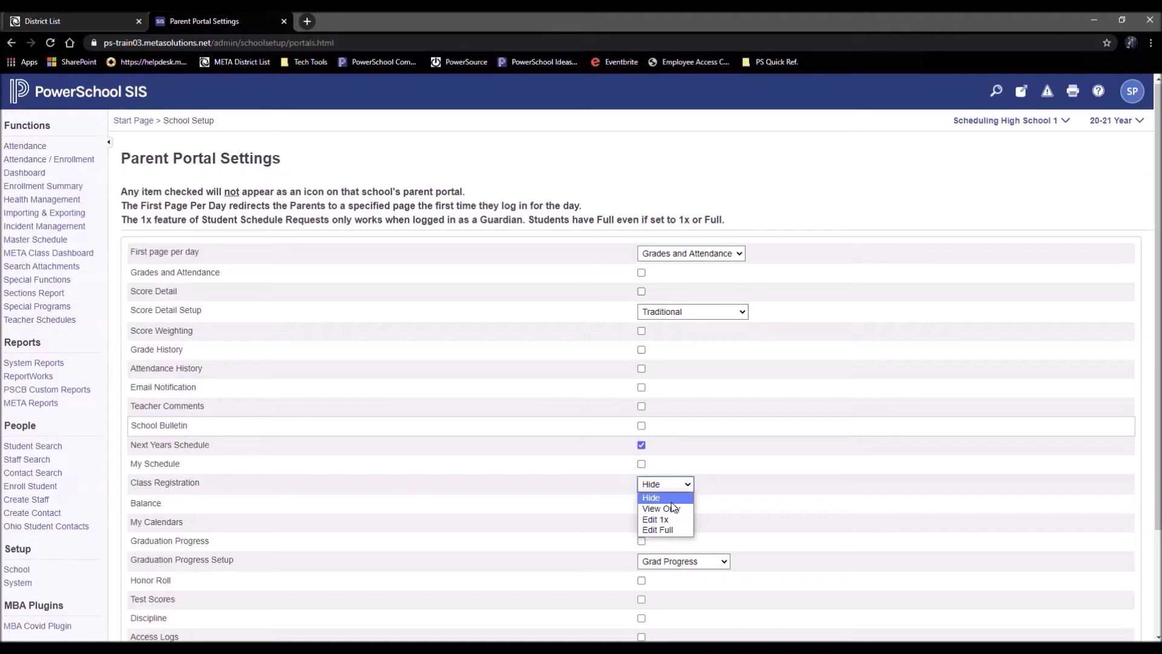
{"action": "left_click", "coordinate": [743, 492]}
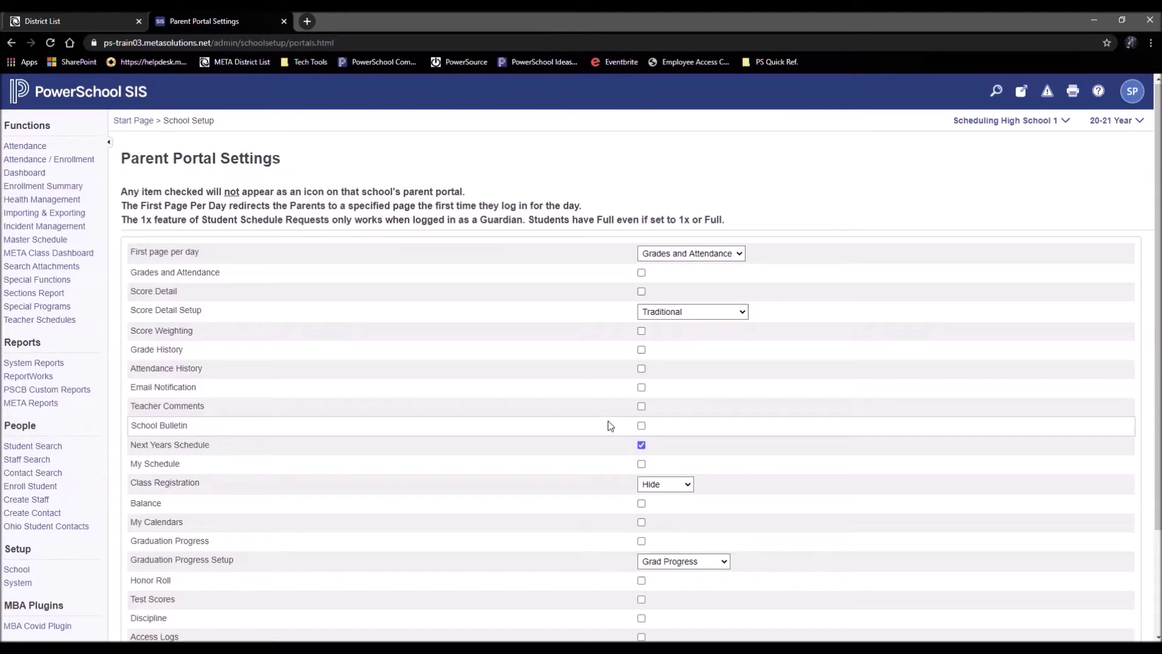
{"action": "left_click", "coordinate": [641, 273]}
{"action": "left_click", "coordinate": [642, 463]}
{"action": "left_click", "coordinate": [642, 464]}
{"action": "left_click", "coordinate": [642, 273]}
Review the First page per day options, set it to Grades and Attendance, and submit the Parent Portal Settings
{"action": "left_click", "coordinate": [663, 258]}
{"action": "left_click", "coordinate": [663, 268]}
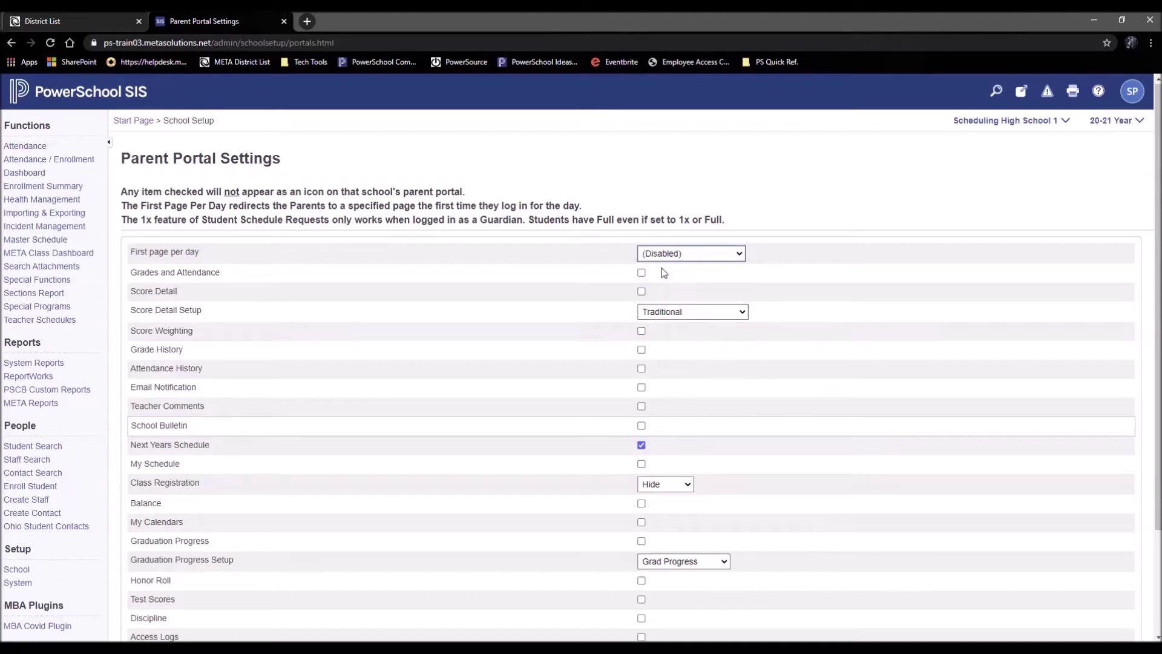
{"action": "left_click", "coordinate": [684, 257]}
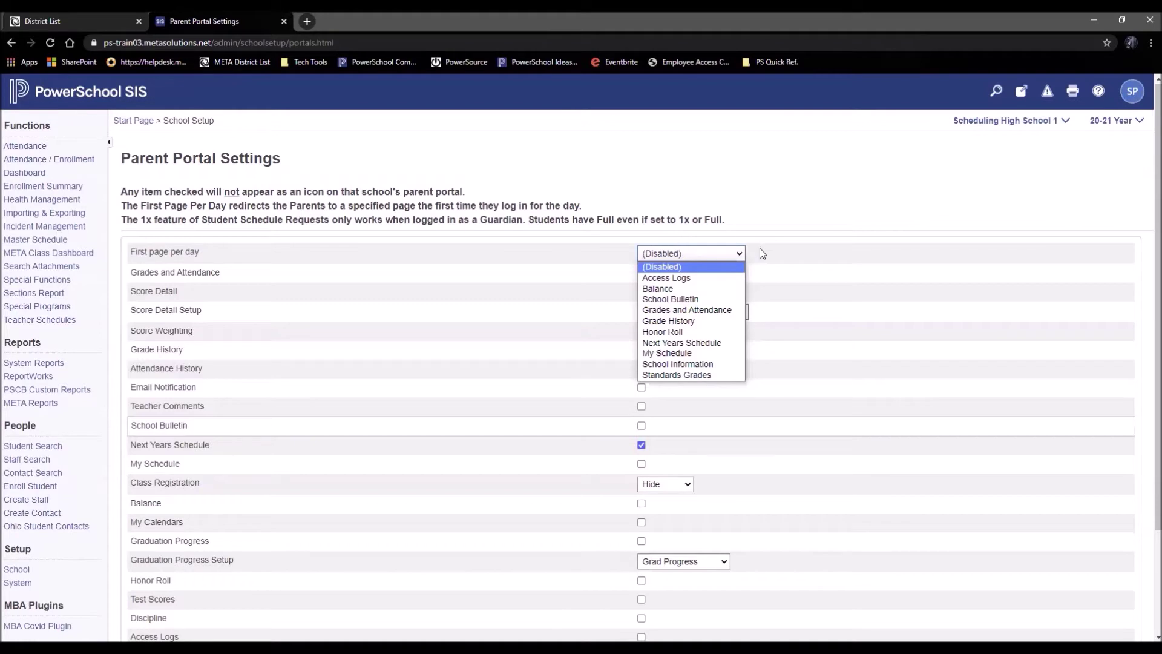
{"action": "left_click", "coordinate": [760, 248]}
{"action": "left_click", "coordinate": [687, 251]}
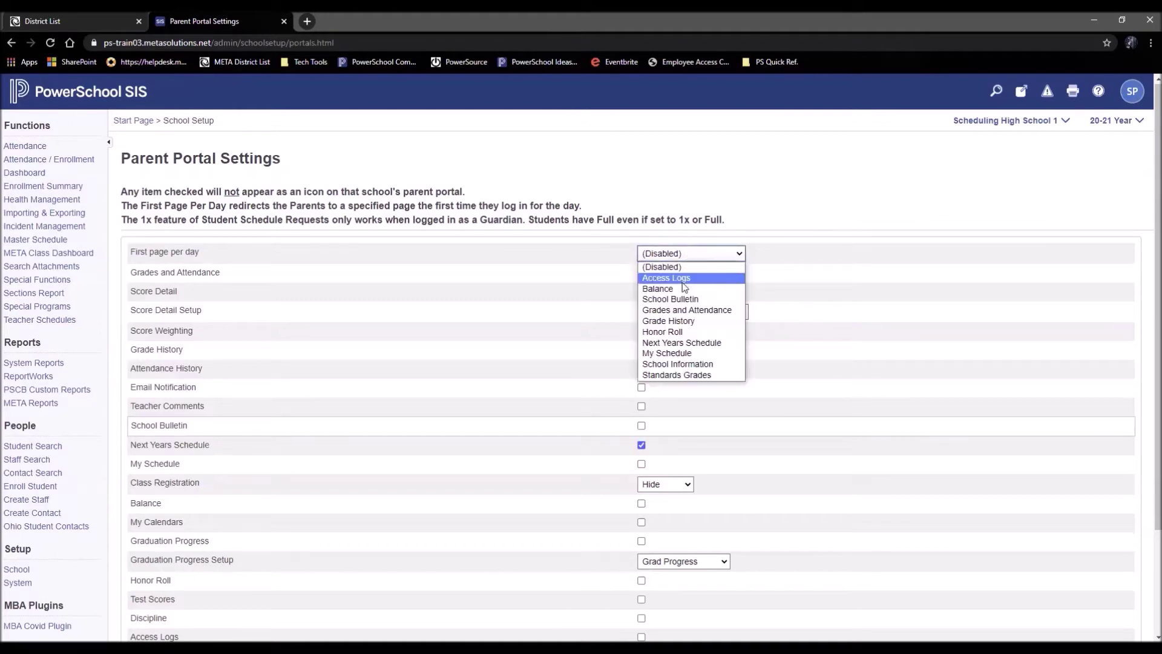
{"action": "left_click", "coordinate": [730, 297]}
{"action": "scroll", "coordinate": [989, 428], "scroll_direction": "down", "scroll_amount": 3}
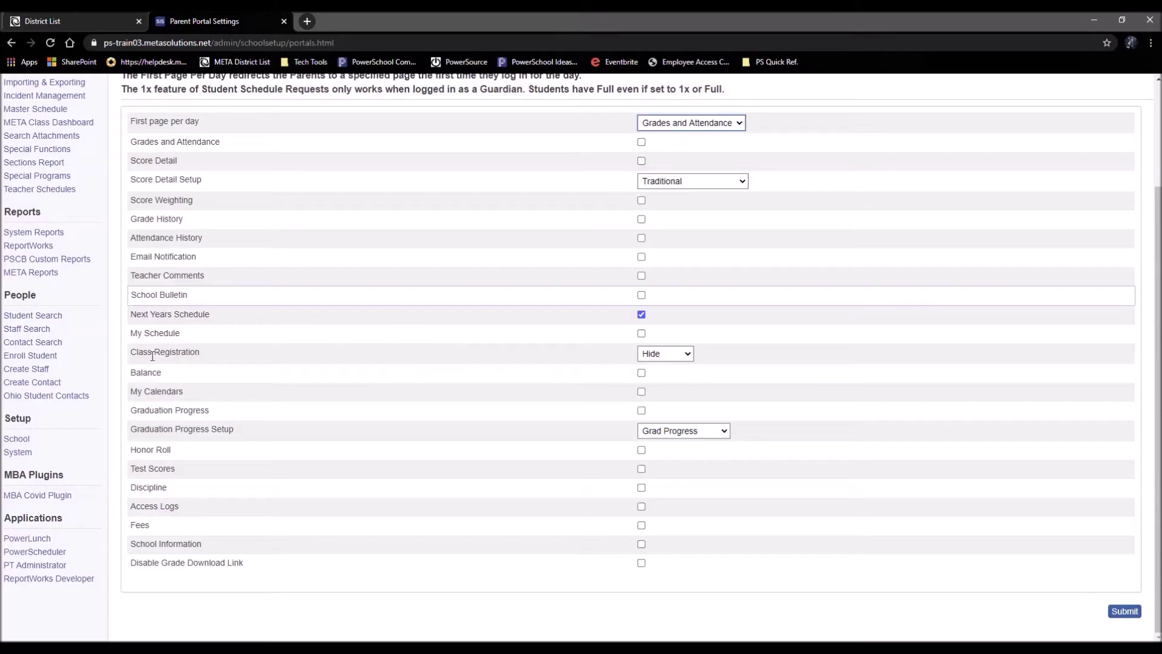
{"action": "left_click", "coordinate": [1121, 612]}
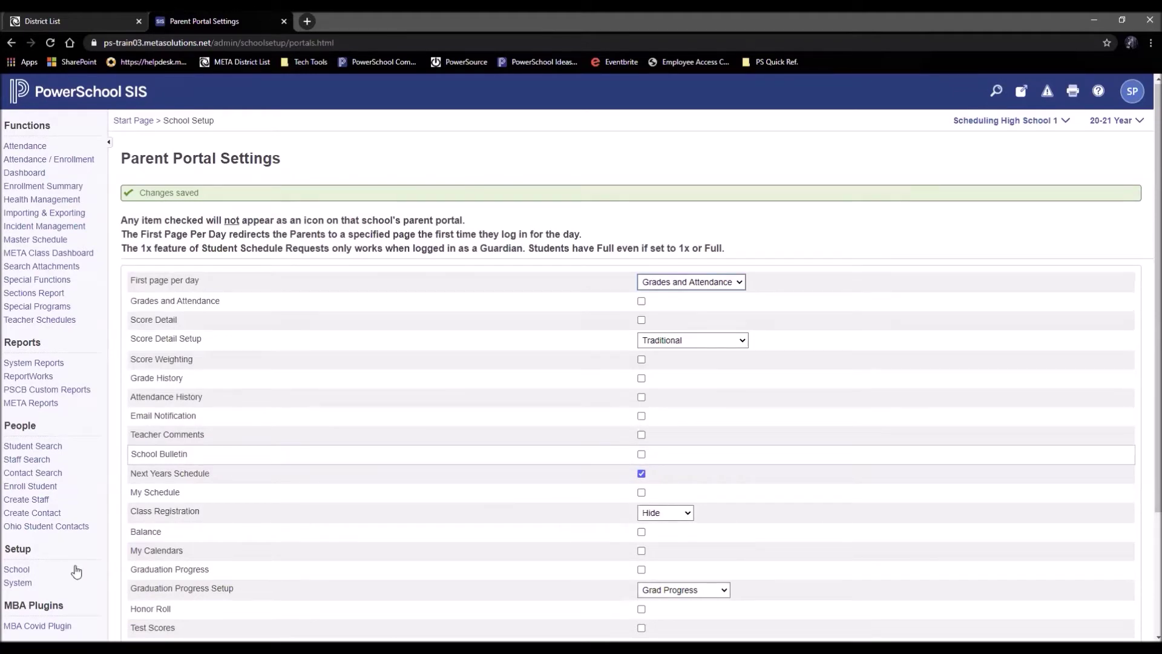
Open the term setup of the 2021-2022 school year from Years & Terms in the school setup
{"action": "left_click", "coordinate": [18, 569]}
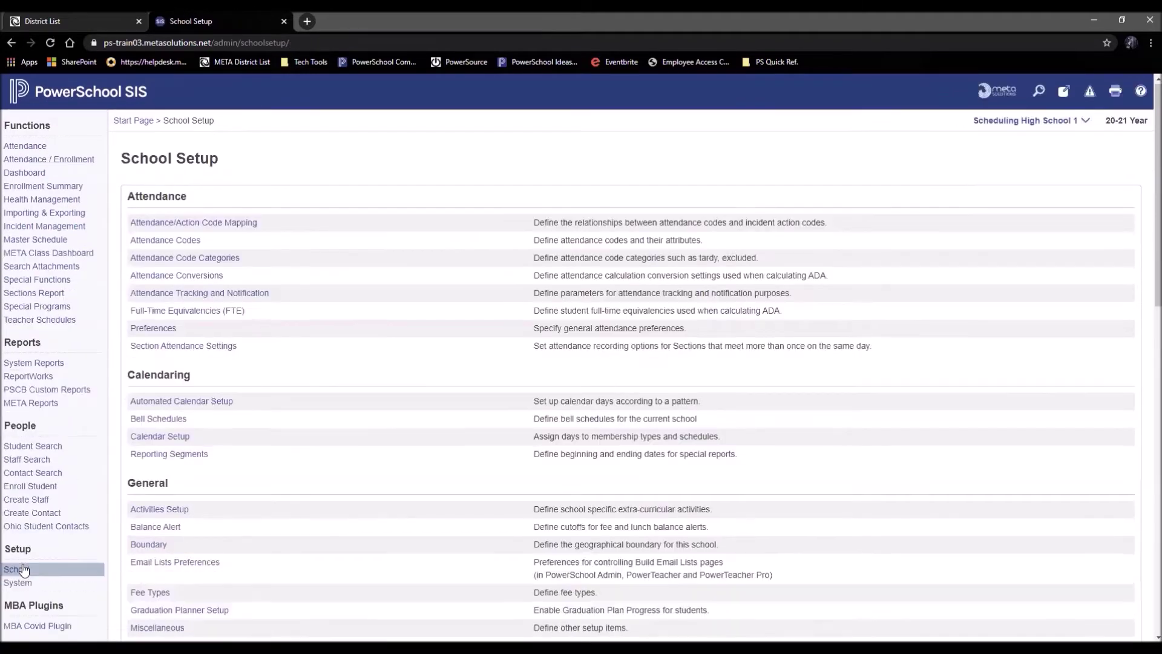
{"action": "scroll", "coordinate": [295, 551], "scroll_direction": "down", "scroll_amount": 15}
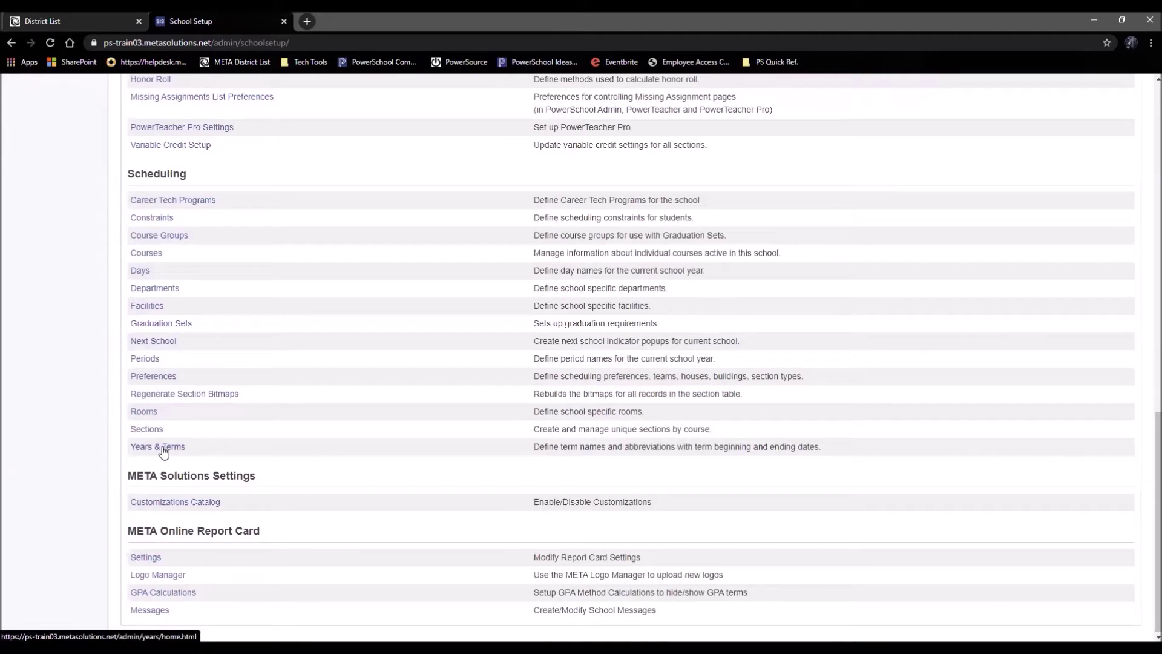
{"action": "left_click", "coordinate": [163, 450]}
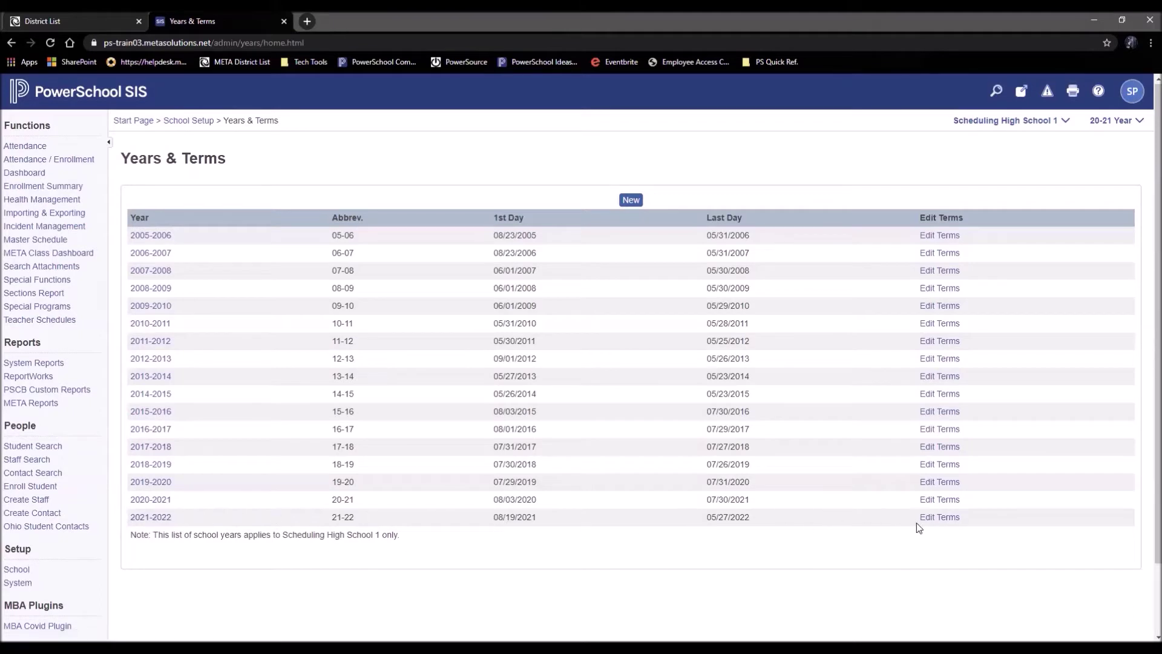
{"action": "left_click", "coordinate": [951, 521]}
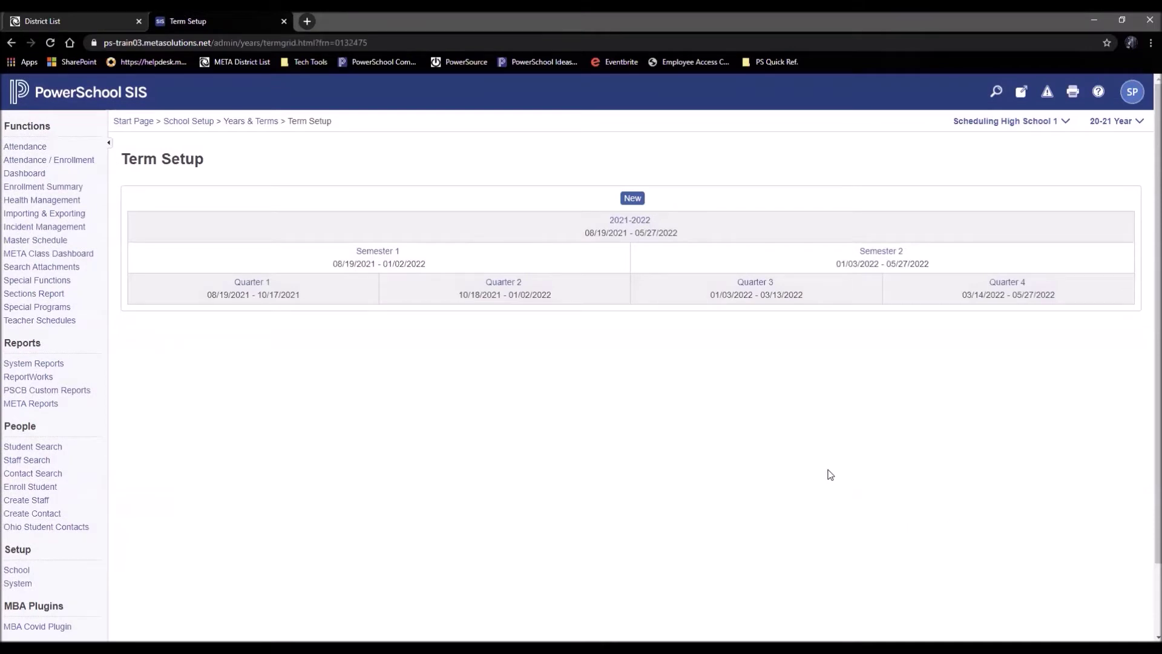
Suppress classes for the 2021-2022 full-year term from parent/student users and submit the change
{"action": "left_click", "coordinate": [628, 222]}
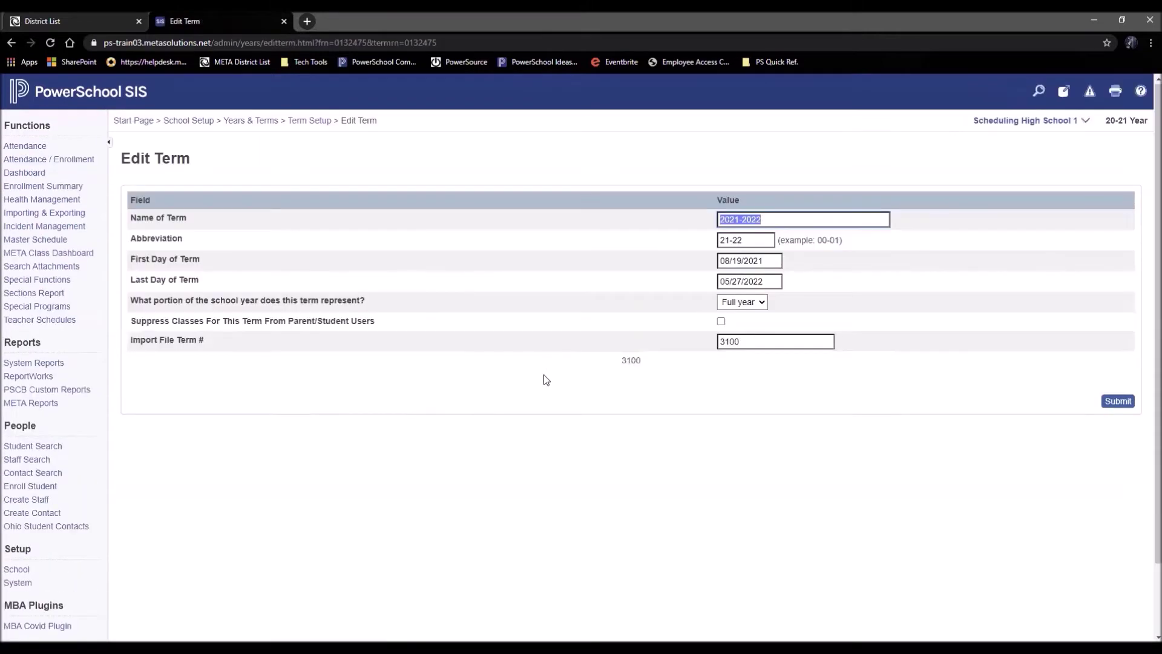
{"action": "left_click_drag", "start_coordinate": [131, 321], "coordinate": [404, 334]}
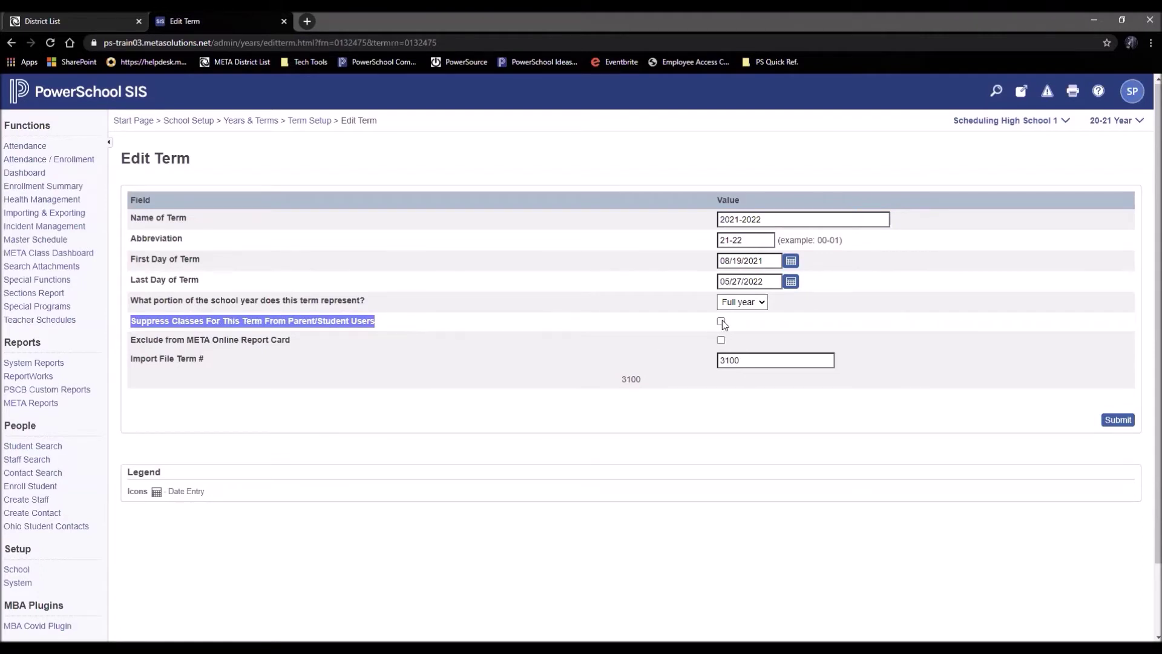
{"action": "left_click", "coordinate": [917, 340]}
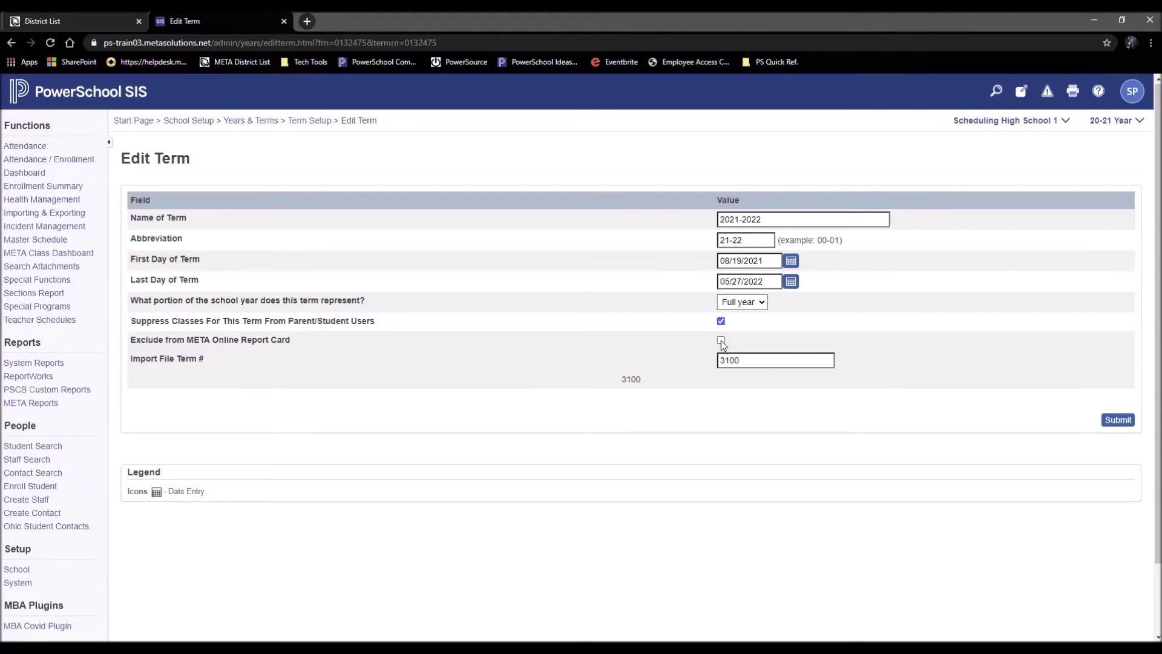
{"action": "left_click", "coordinate": [1114, 424]}
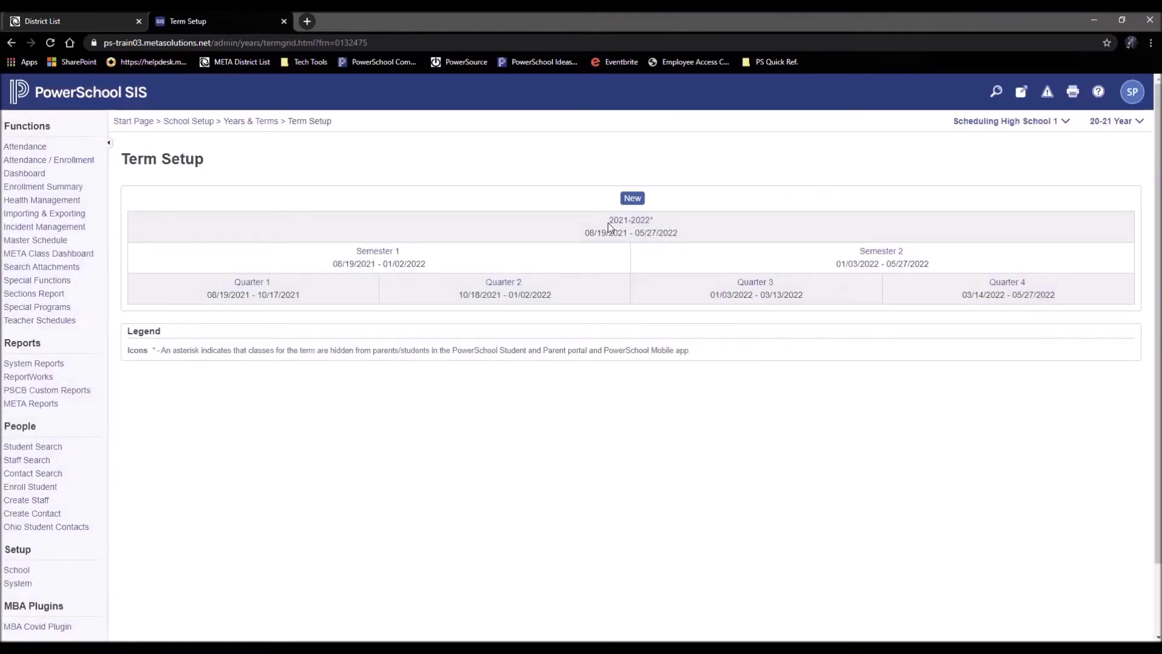
{"action": "left_click_drag", "start_coordinate": [607, 219], "coordinate": [709, 227]}
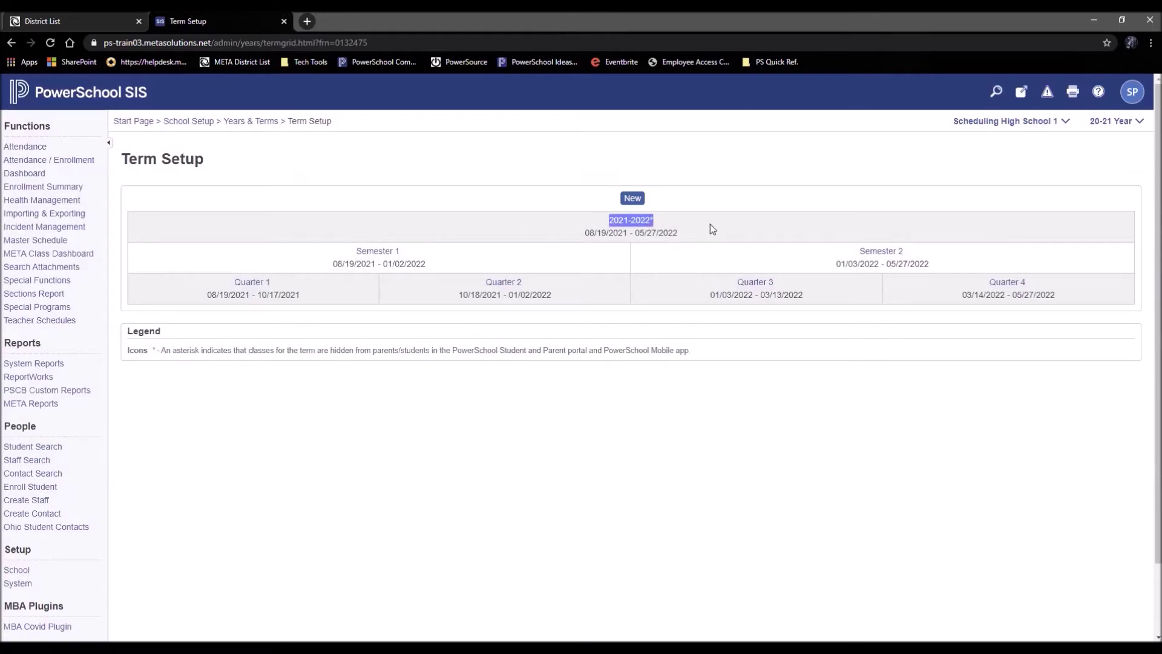
{"action": "left_click", "coordinate": [442, 247]}
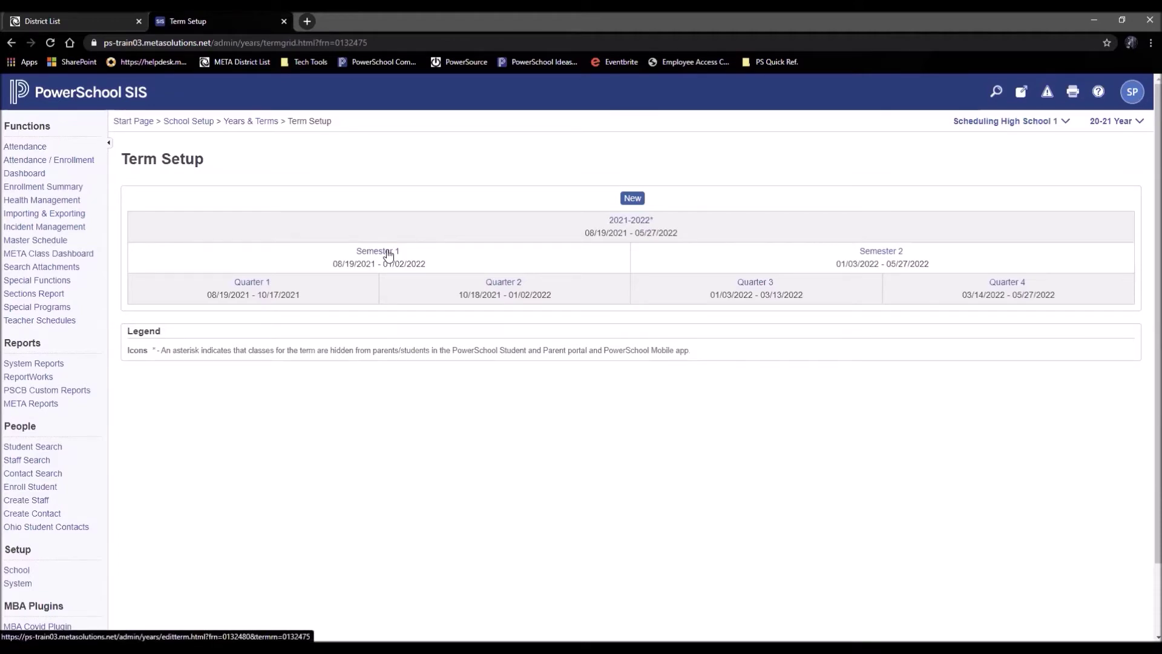
Suppress classes from parent/student users for both Semester 1 and Semester 2, submitting each term
{"action": "left_click", "coordinate": [388, 253]}
{"action": "left_click", "coordinate": [595, 333]}
{"action": "left_click", "coordinate": [1118, 431]}
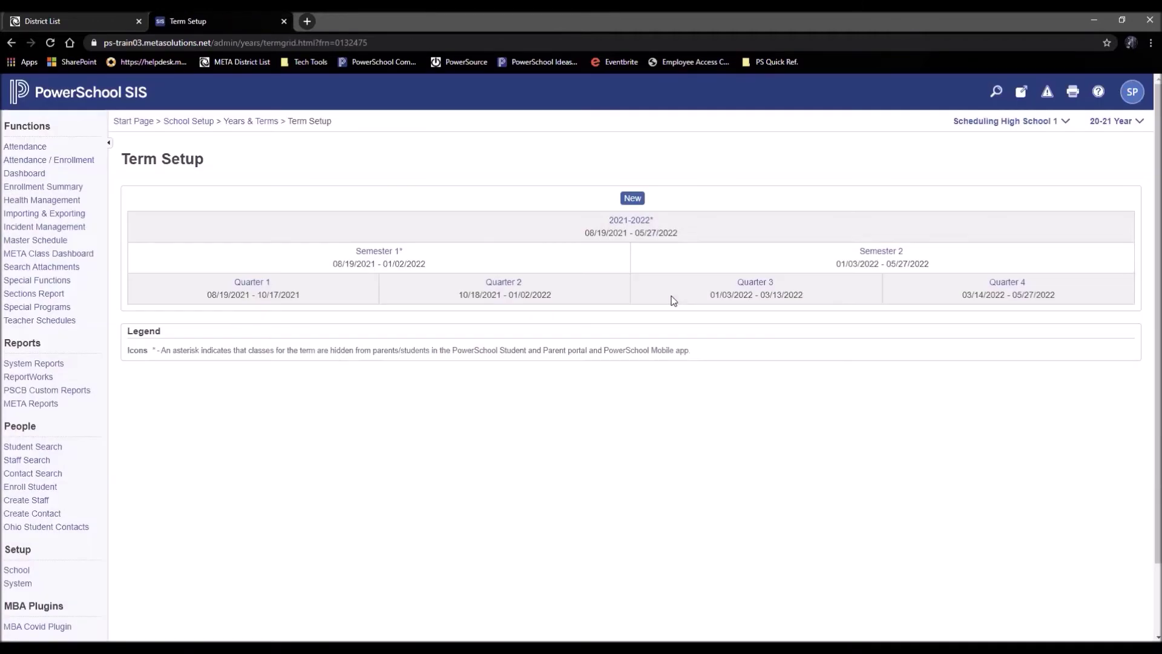
{"action": "left_click", "coordinate": [882, 251]}
{"action": "left_click", "coordinate": [595, 333]}
{"action": "left_click", "coordinate": [1118, 431]}
Suppress classes from parent/student users and exclude from the META Online Report Card for Quarter 1 and Quarter 2, submitting each
{"action": "left_click", "coordinate": [251, 282]}
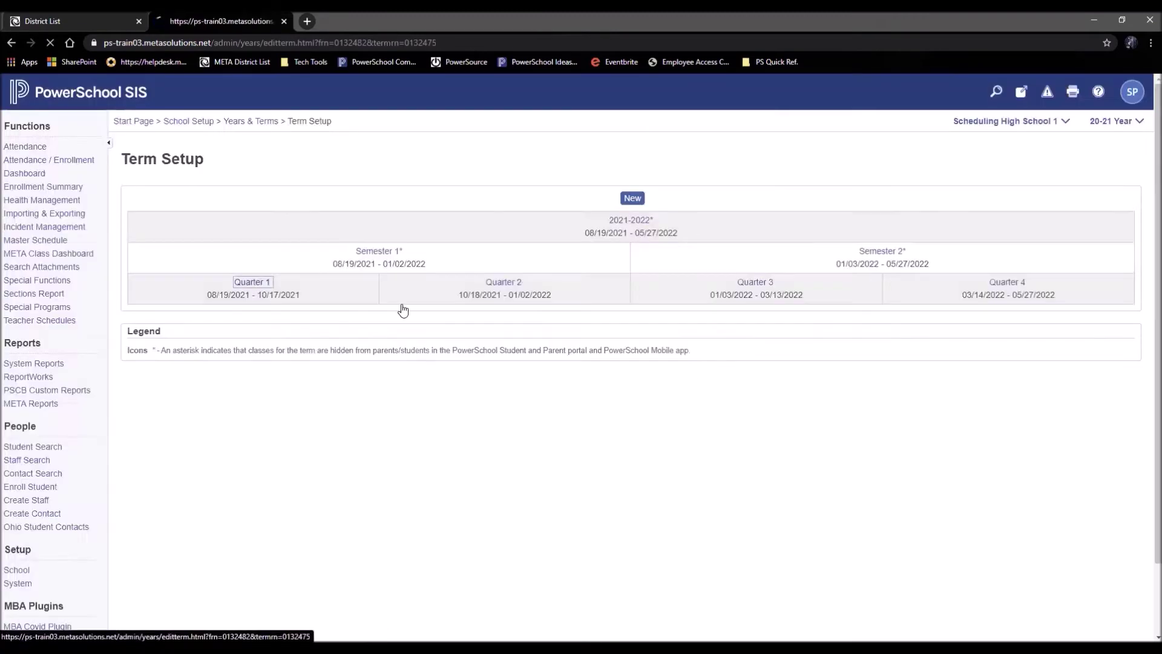
{"action": "left_click", "coordinate": [595, 352]}
{"action": "left_click", "coordinate": [1118, 431]}
{"action": "left_click", "coordinate": [512, 284]}
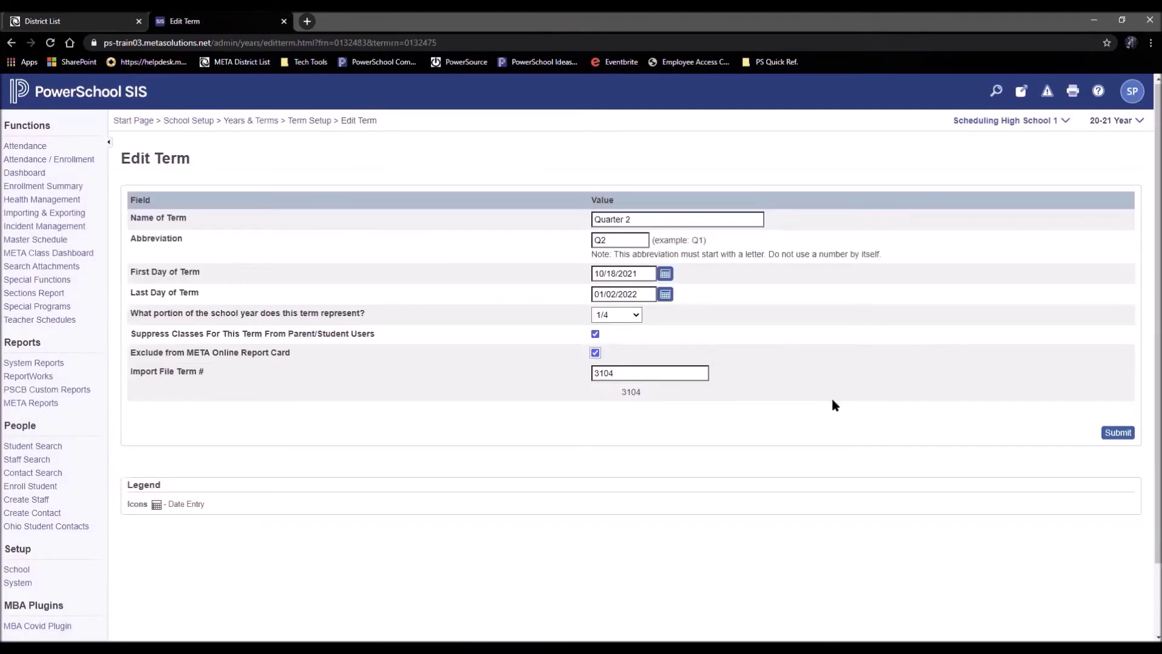
{"action": "key", "text": "Return"}
Apply the parent/student class suppression and META Online Report Card exclusion to Quarter 3 and Quarter 4, submitting each
{"action": "left_click", "coordinate": [771, 285]}
{"action": "left_click", "coordinate": [1118, 433]}
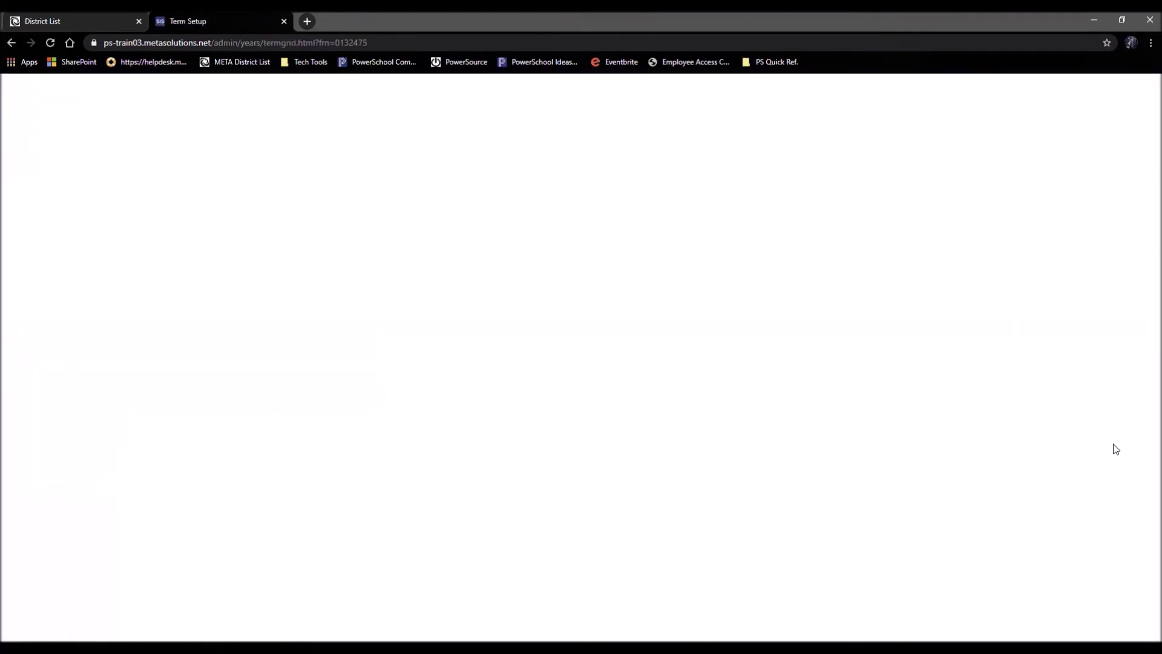
{"action": "left_click", "coordinate": [1008, 283]}
{"action": "left_click", "coordinate": [594, 353]}
{"action": "left_click", "coordinate": [1118, 432]}
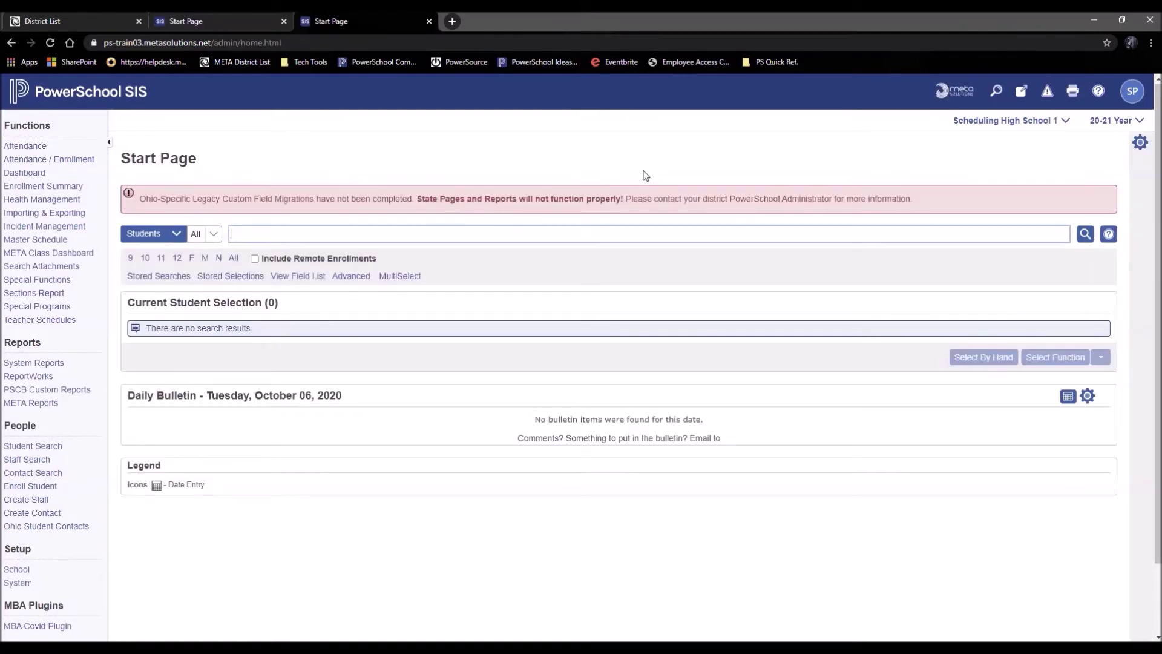
Switch to the META High School session and open the CPP Page Settings of its Parent/Student Access setup
{"action": "left_click", "coordinate": [201, 22]}
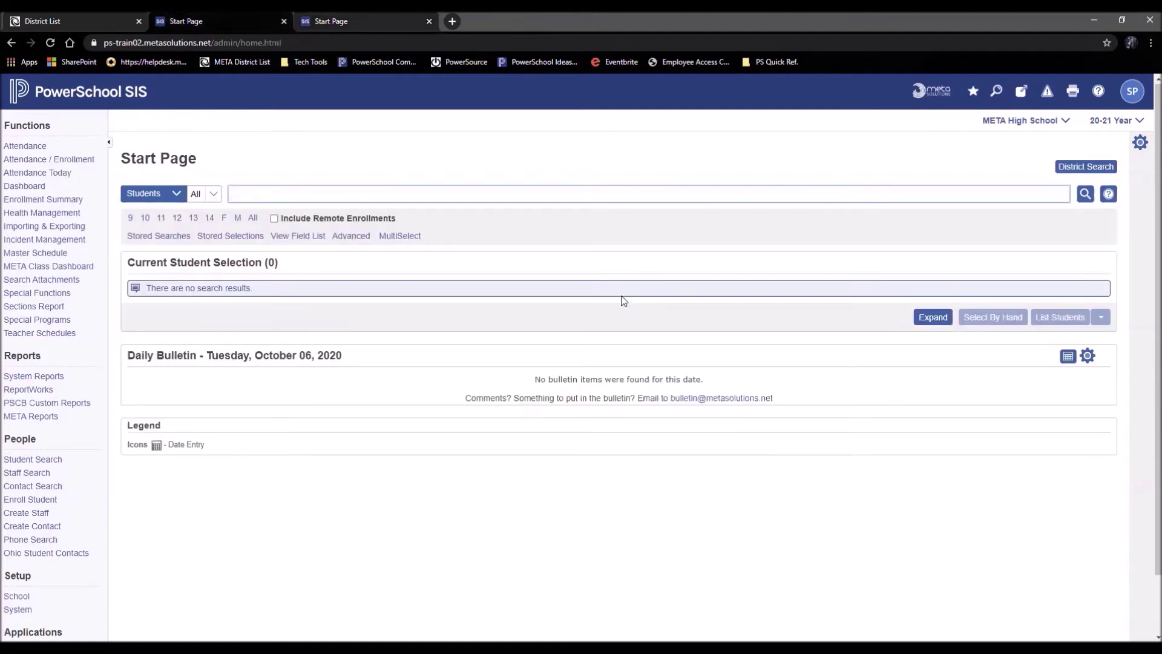
{"action": "left_click", "coordinate": [10, 599]}
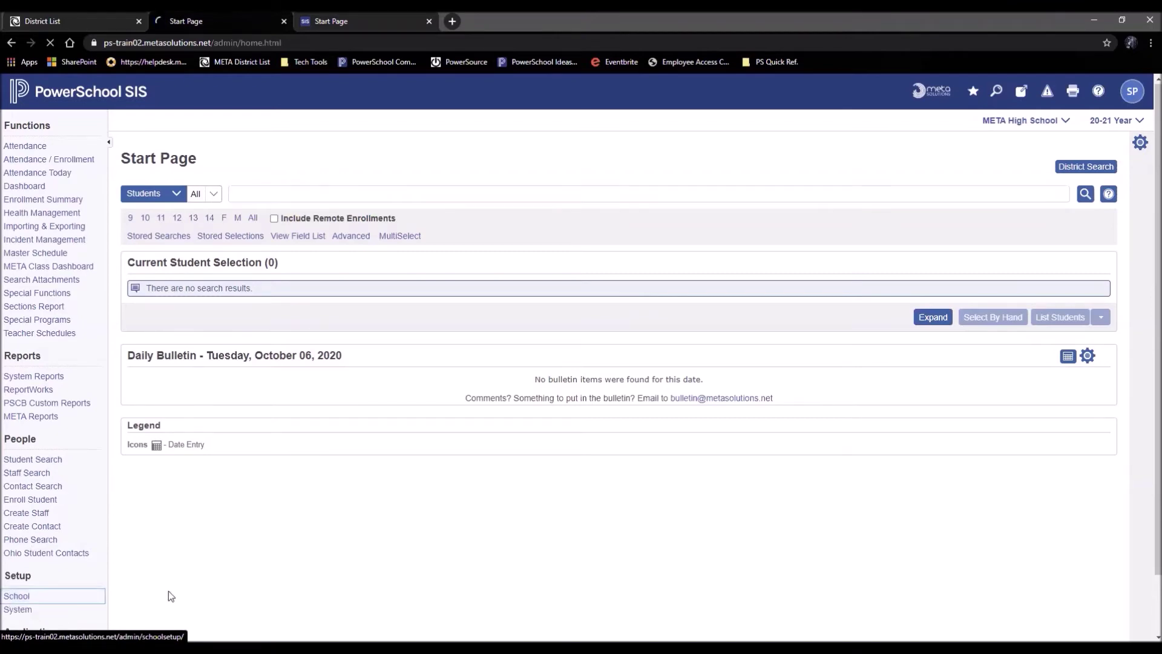
{"action": "scroll", "coordinate": [227, 555], "scroll_direction": "down", "scroll_amount": 3}
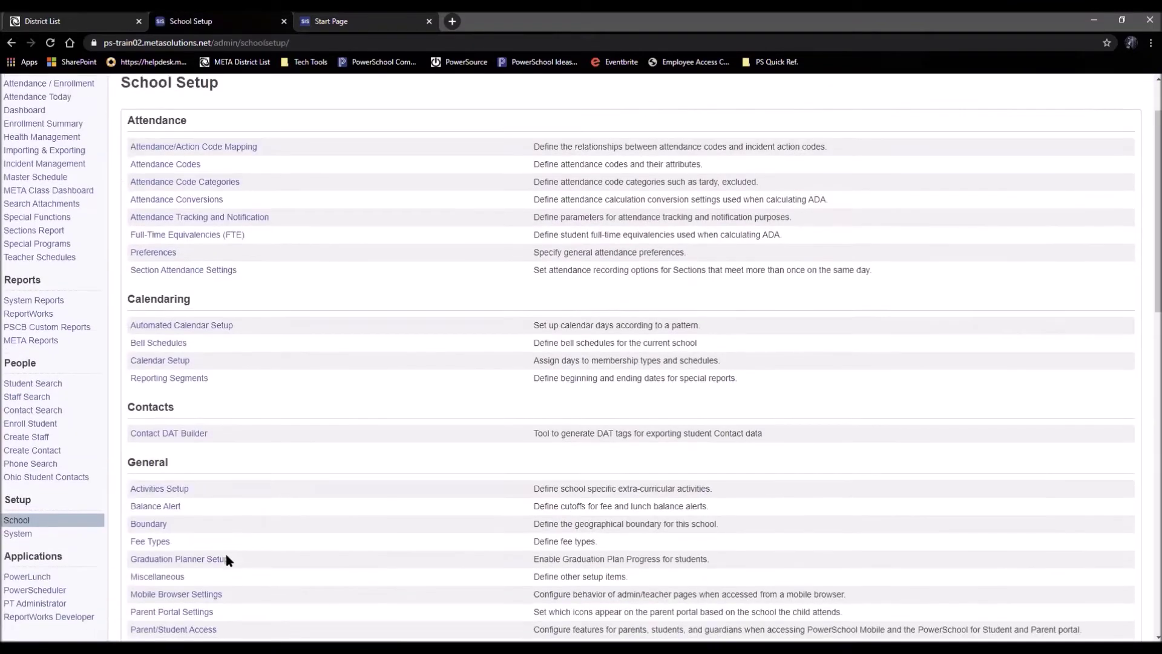
{"action": "left_click", "coordinate": [177, 524]}
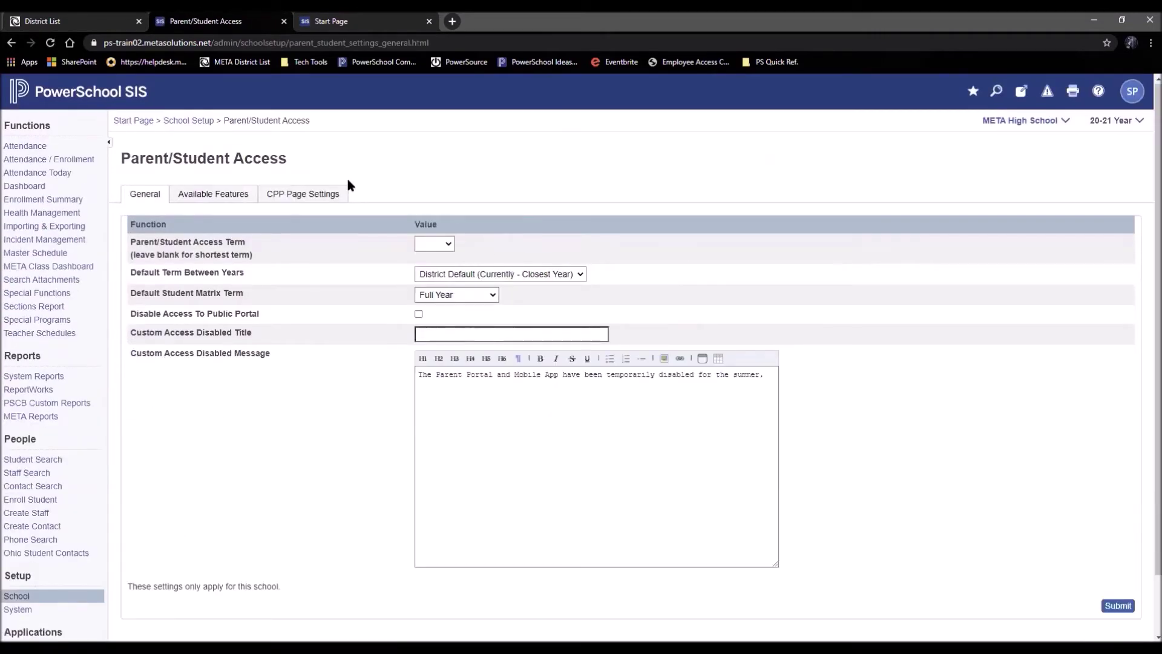
{"action": "left_click", "coordinate": [297, 198]}
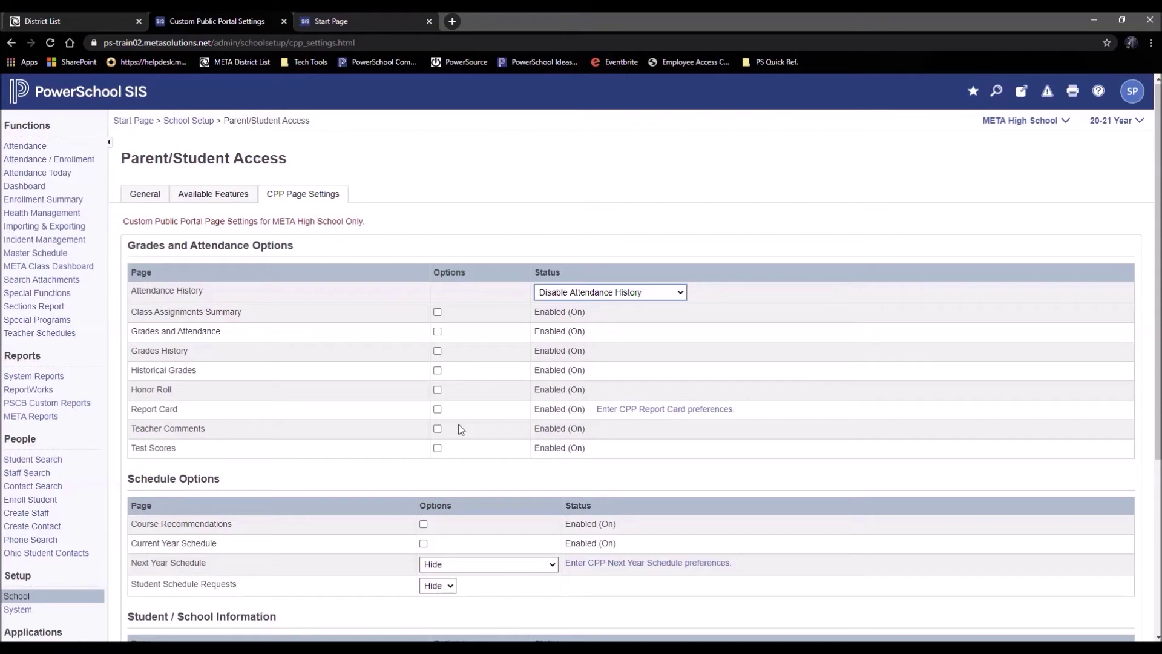
Set Next Year Schedule to Hide in the Schedule Options and submit the CPP page settings for META High School
{"action": "scroll", "coordinate": [488, 522], "scroll_direction": "down", "scroll_amount": 1}
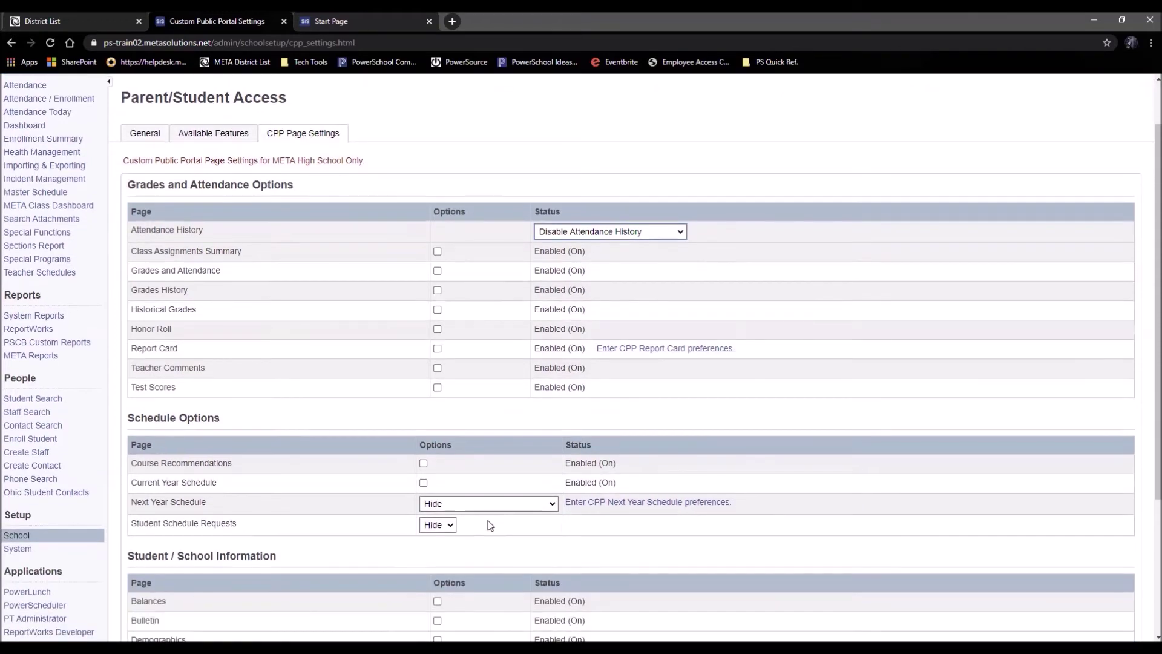
{"action": "left_click", "coordinate": [482, 503]}
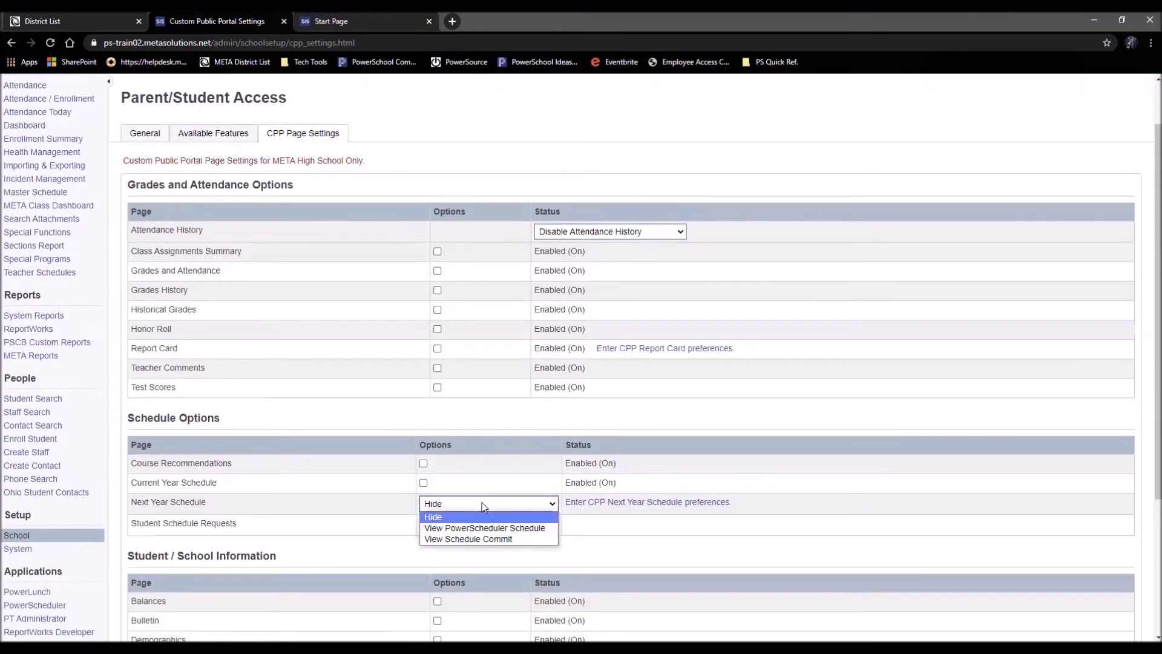
{"action": "left_click", "coordinate": [446, 518]}
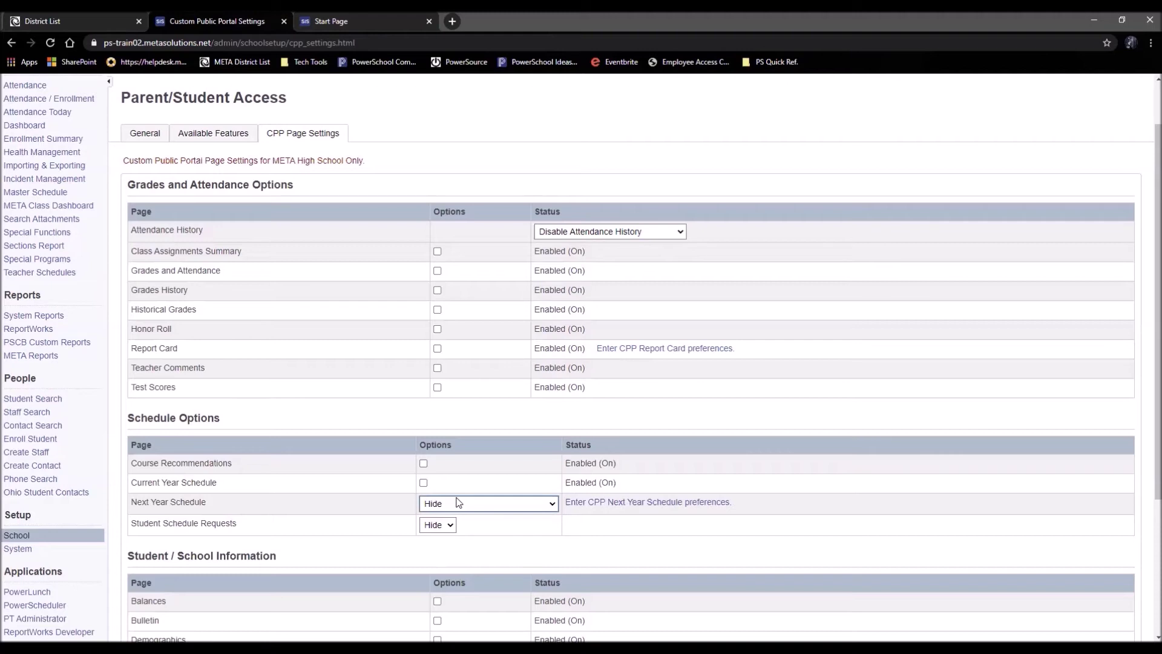
{"action": "left_click", "coordinate": [423, 483]}
{"action": "left_click", "coordinate": [437, 271]}
{"action": "left_click", "coordinate": [437, 270]}
{"action": "scroll", "coordinate": [514, 521], "scroll_direction": "down", "scroll_amount": 3}
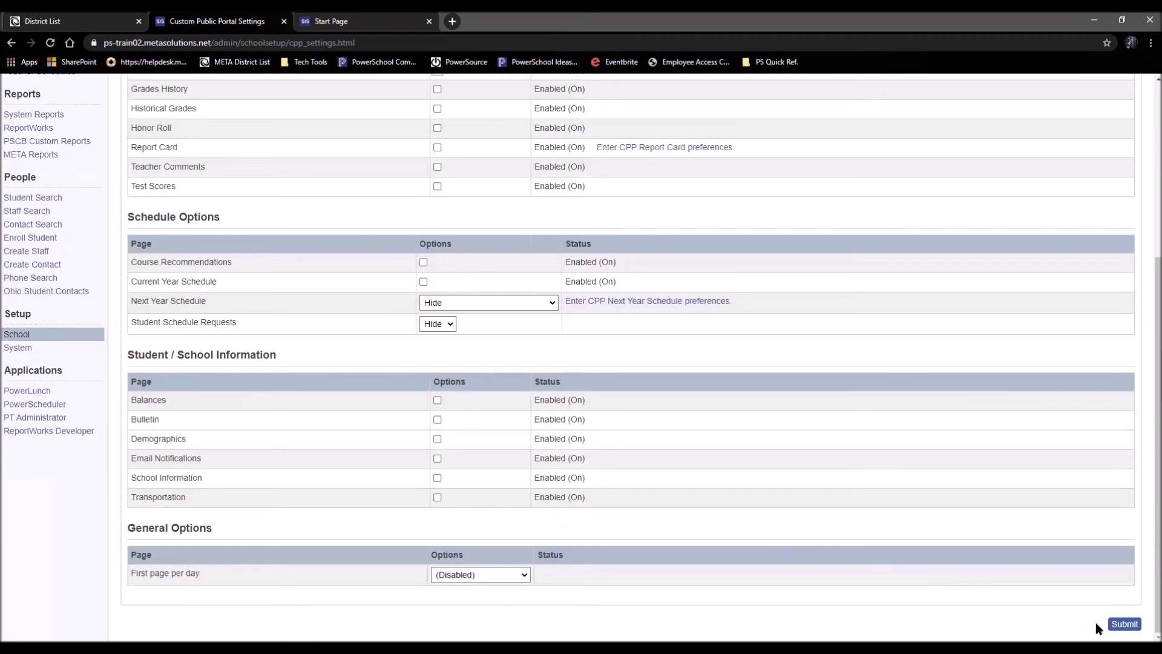
{"action": "left_click", "coordinate": [1124, 624]}
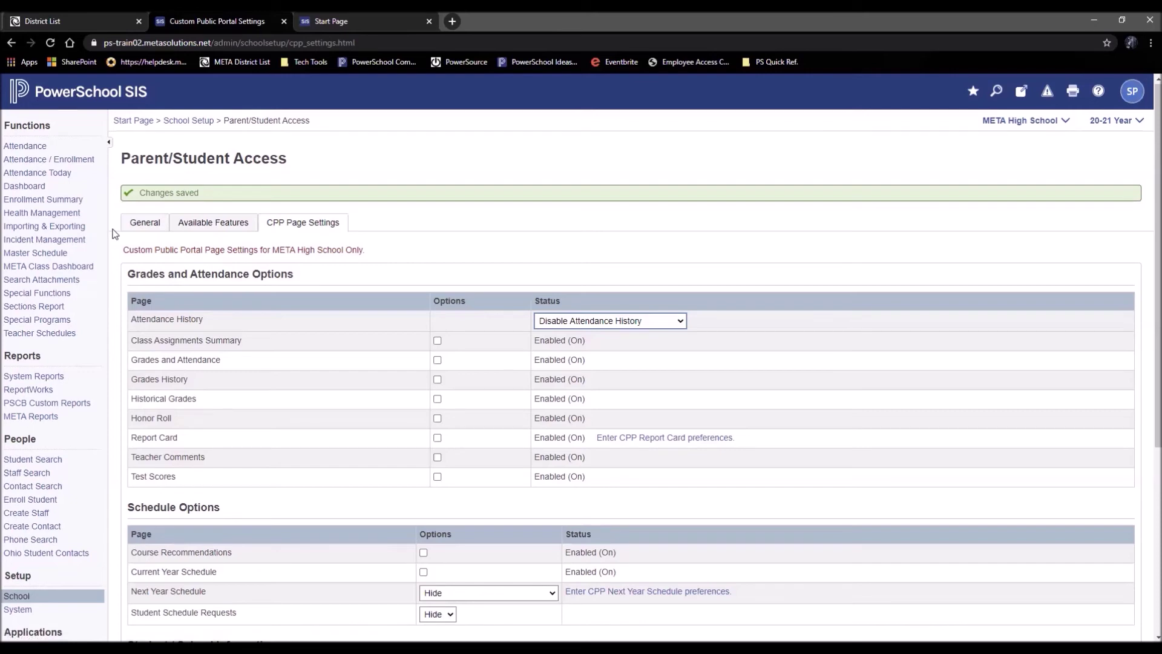
Open the General settings of Parent/Student Access and review the Parent/Student Access Term choices without selecting another term
{"action": "left_click", "coordinate": [138, 224]}
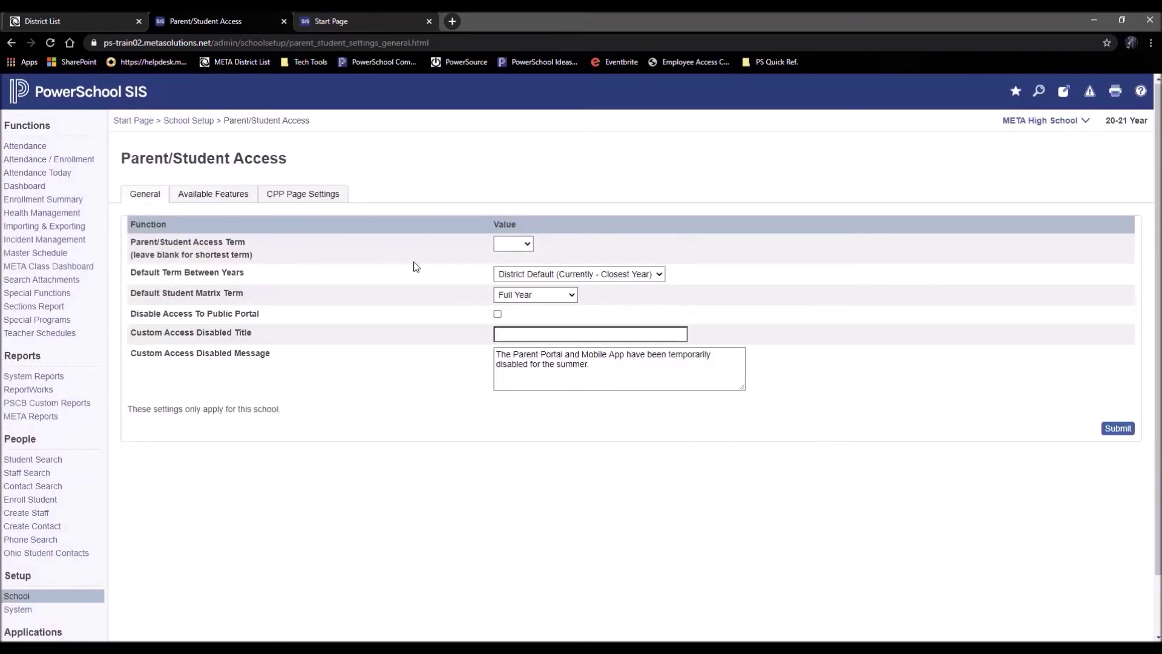
{"action": "left_click", "coordinate": [433, 245]}
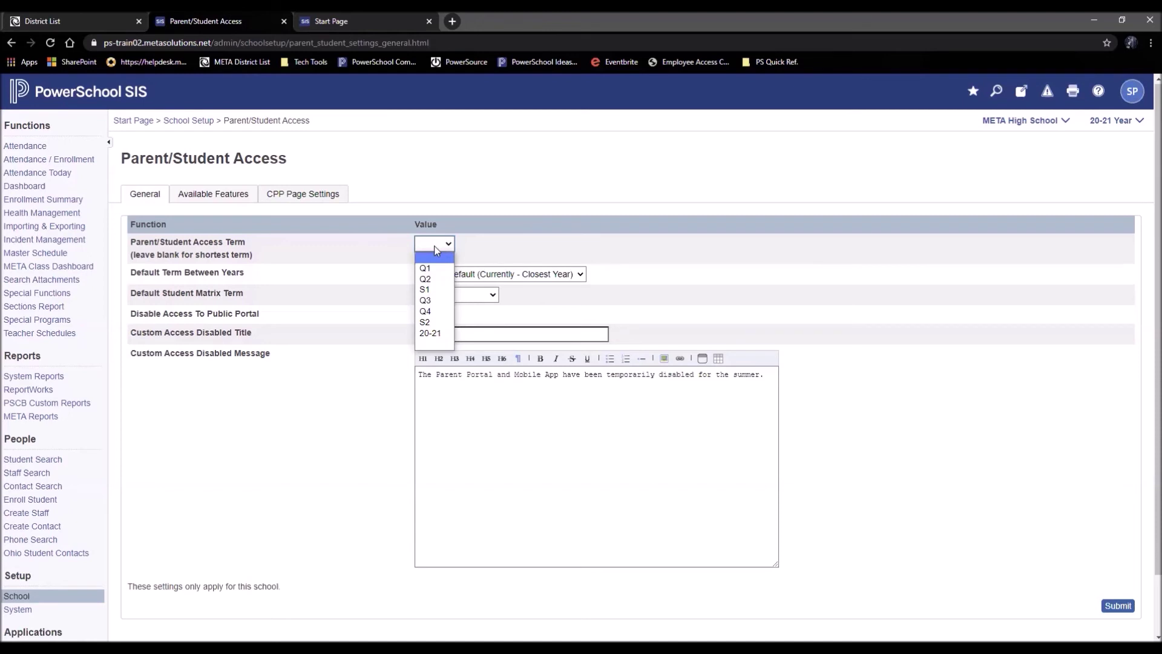
{"action": "left_click", "coordinate": [381, 254]}
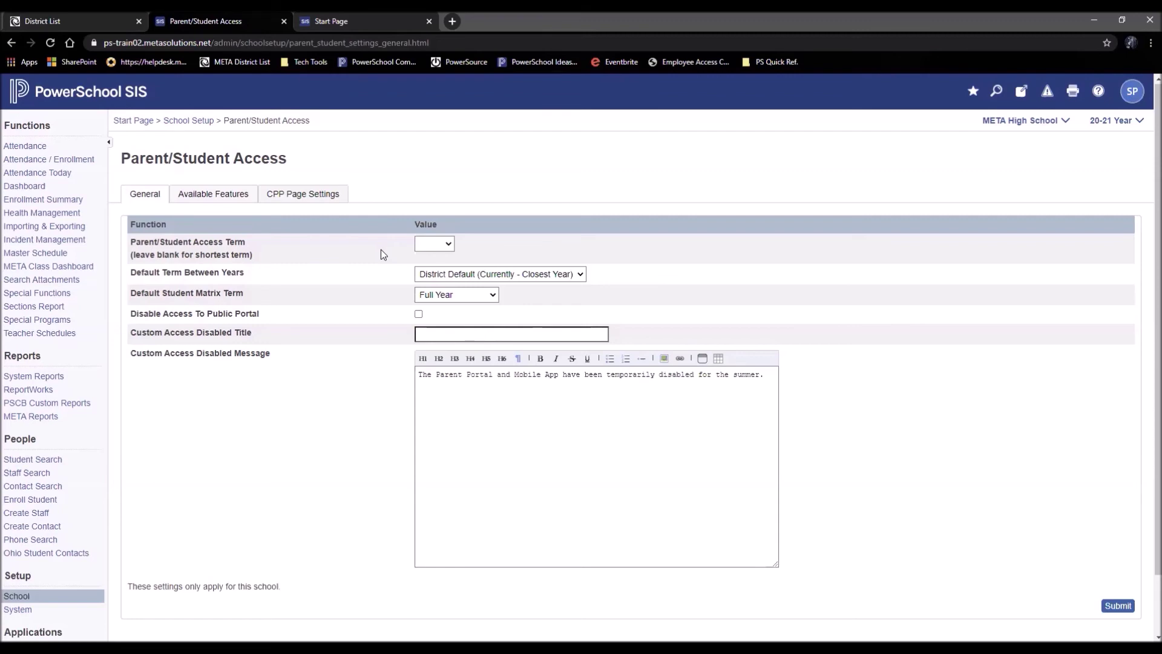
Open Years & Terms in School Setup and view the term setup of the 2020-2021 school year
{"action": "left_click", "coordinate": [16, 596]}
{"action": "scroll", "coordinate": [329, 542], "scroll_direction": "down", "scroll_amount": 4}
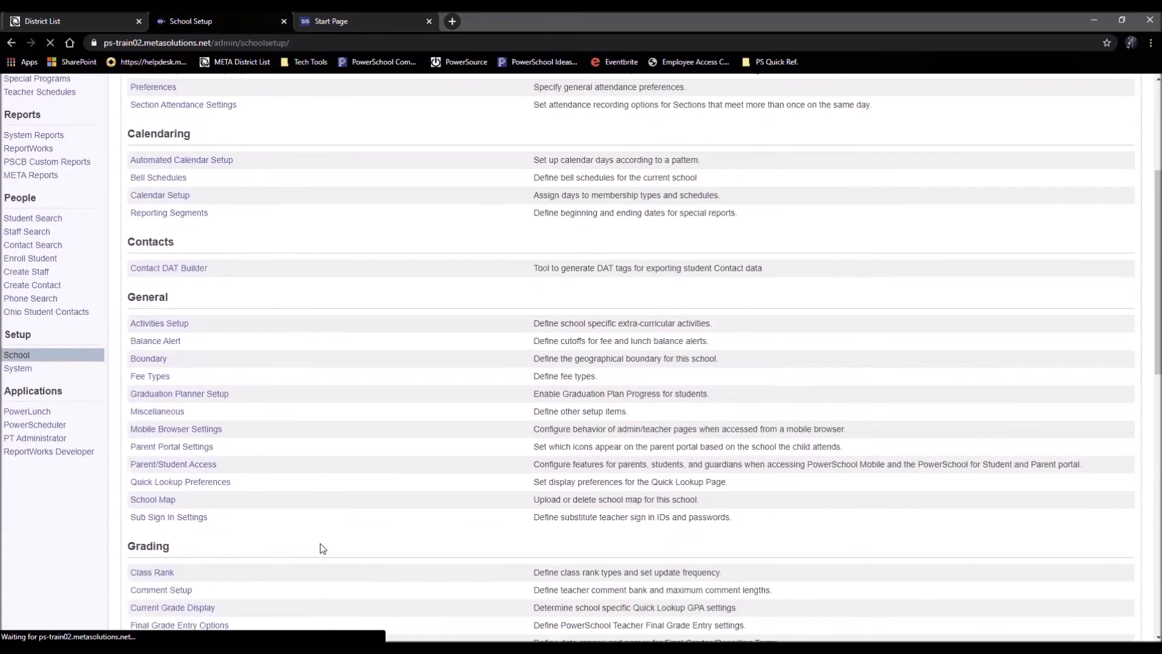
{"action": "scroll", "coordinate": [321, 544], "scroll_direction": "down", "scroll_amount": 10}
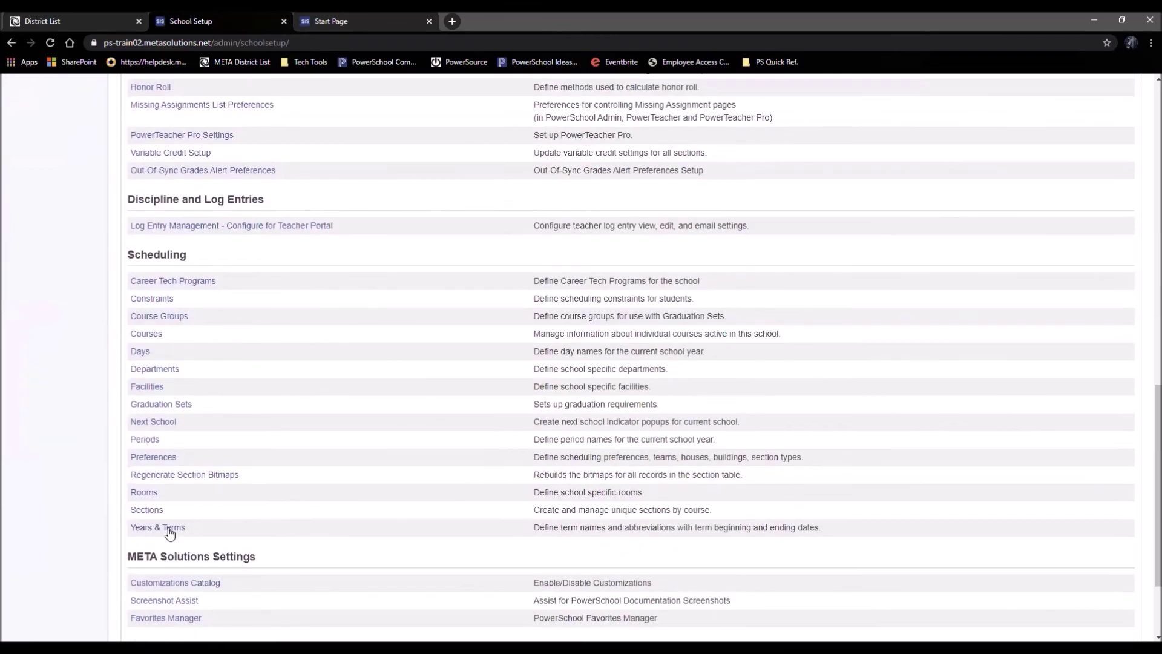
{"action": "left_click", "coordinate": [158, 527]}
{"action": "left_click", "coordinate": [935, 482]}
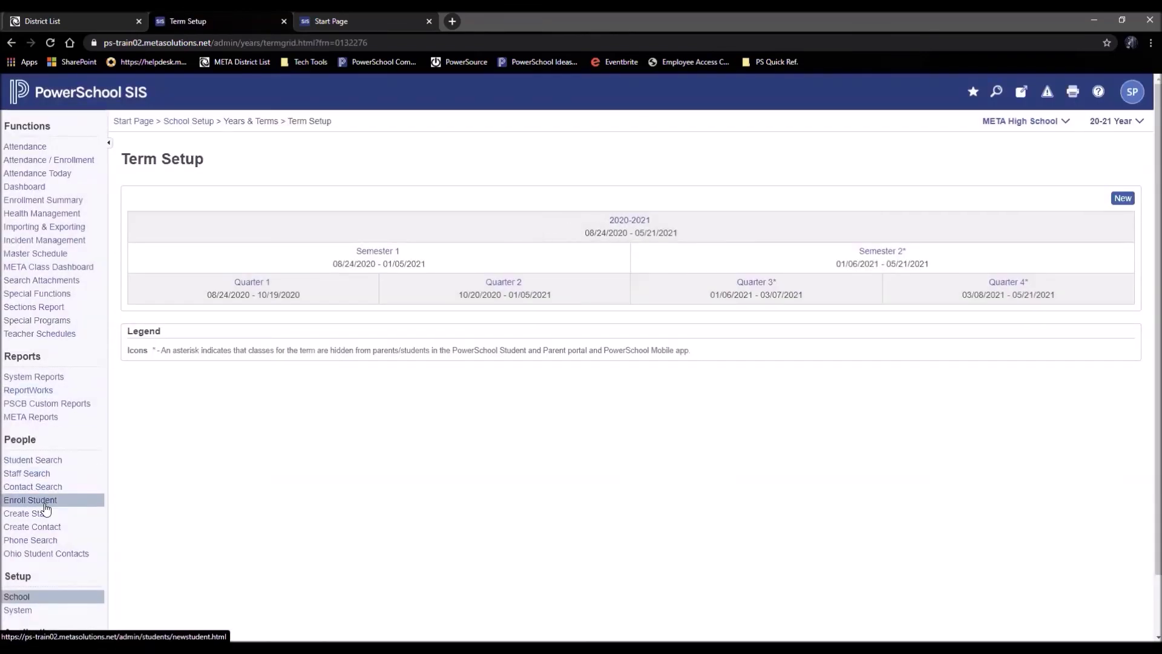
Review the Parent Portal Settings of META High School and switch to the Scheduling High School 1 session's Start Page
{"action": "left_click", "coordinate": [23, 597]}
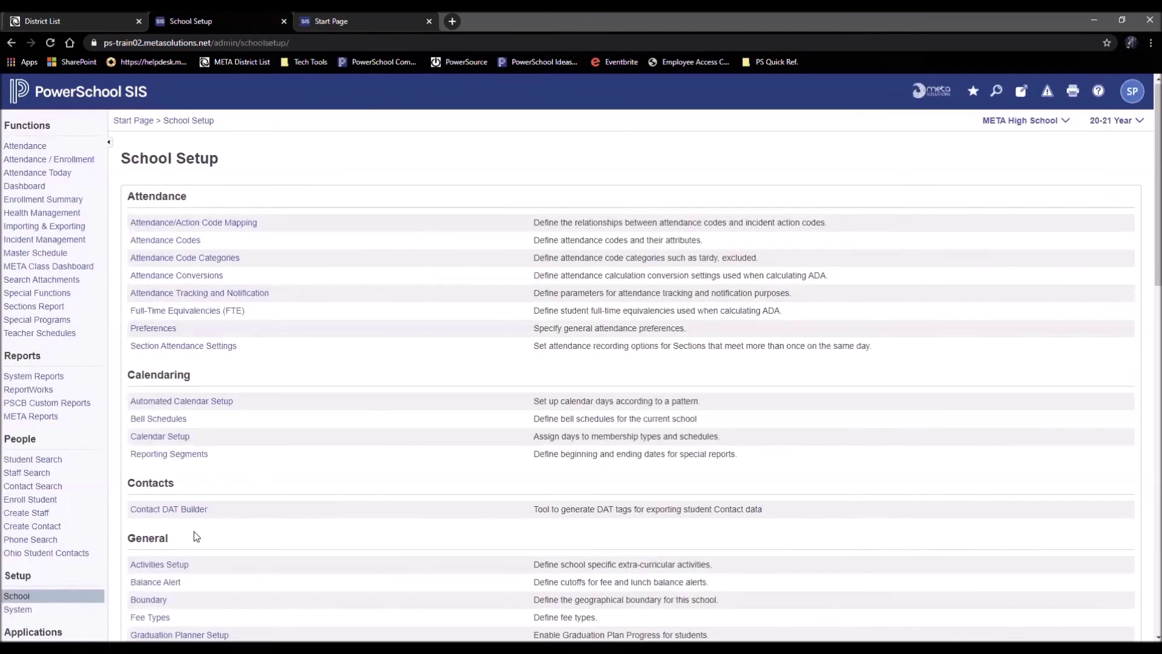
{"action": "scroll", "coordinate": [196, 536], "scroll_direction": "down", "scroll_amount": 4}
{"action": "left_click", "coordinate": [194, 446]}
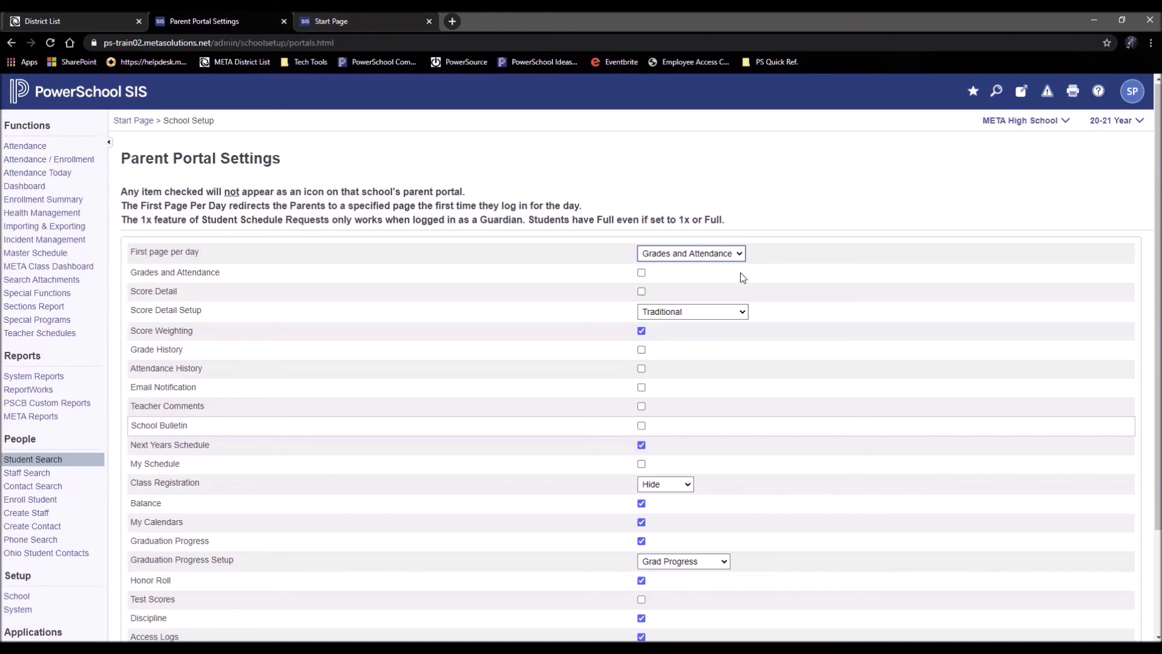
{"action": "left_click", "coordinate": [327, 28]}
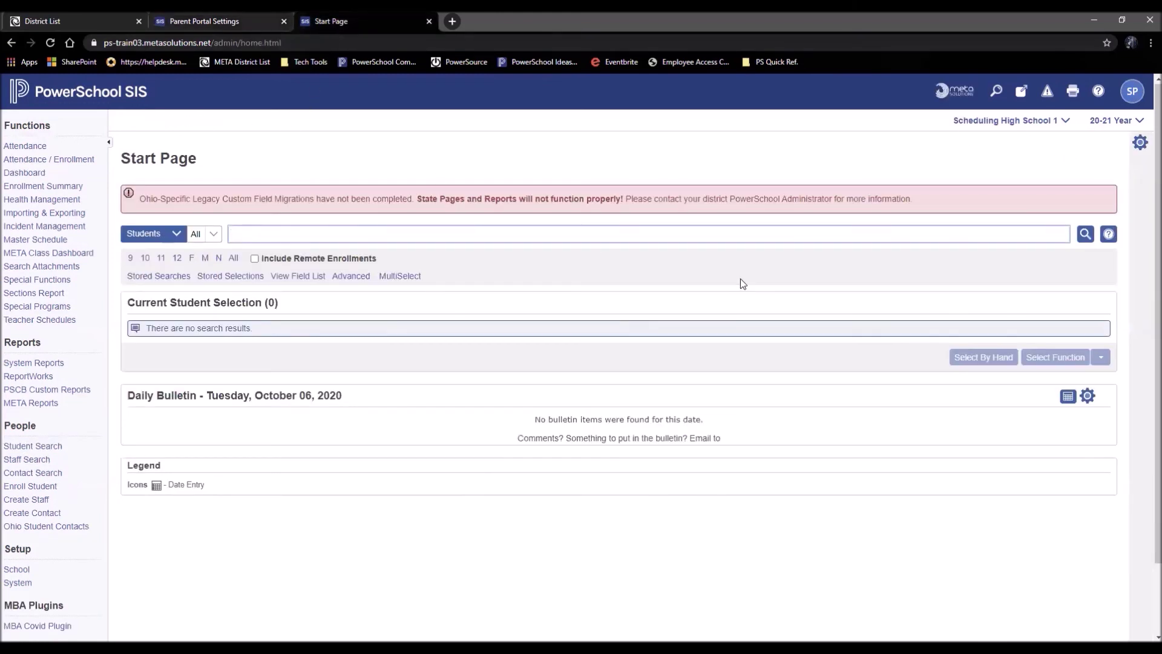